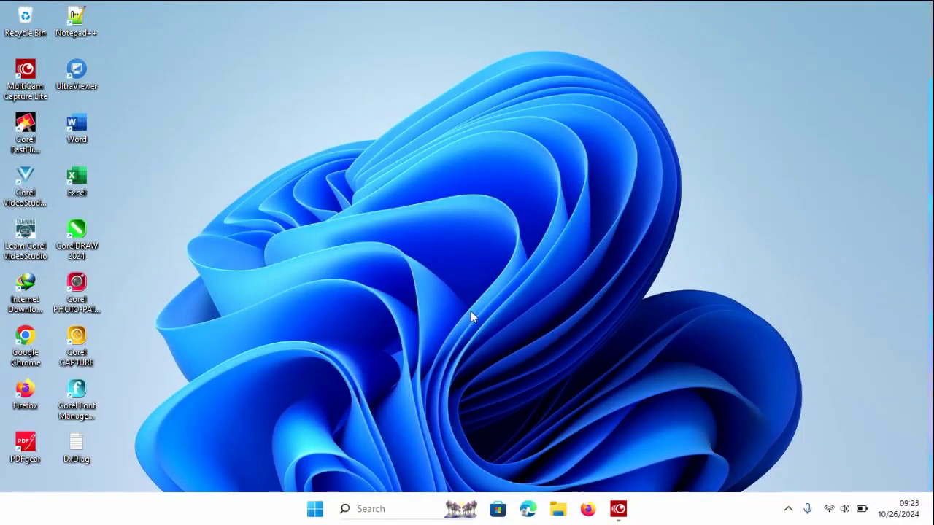
Step: Launch Google Chrome from the Start menu's app list so a new tab opens
drag(323, 390, 578, 175)
click(321, 508)
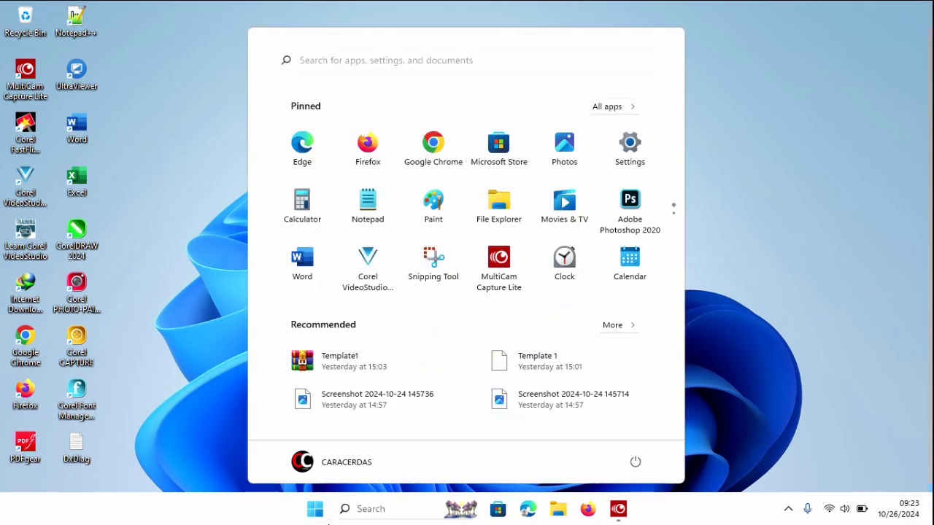
click(434, 166)
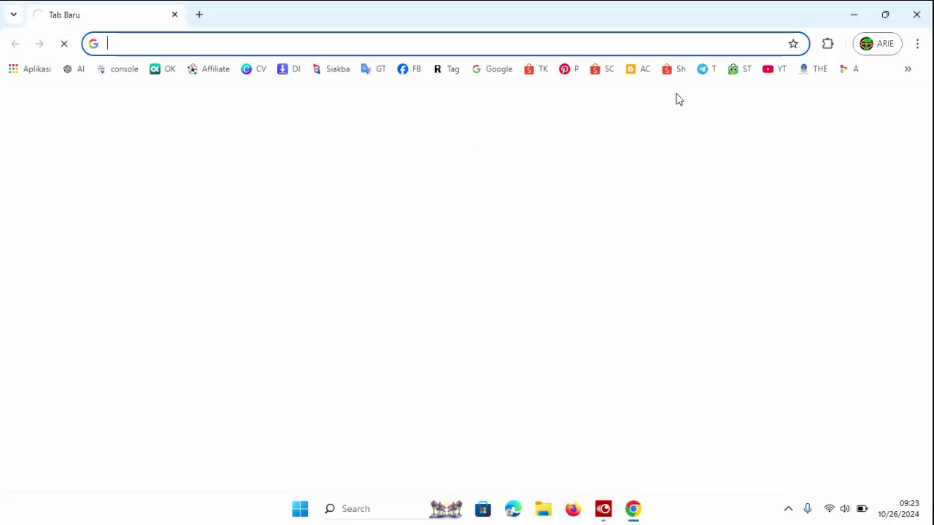
Step: Go to ariecellular.com, search the site for BW, and open the BW invitation template article
text(A)
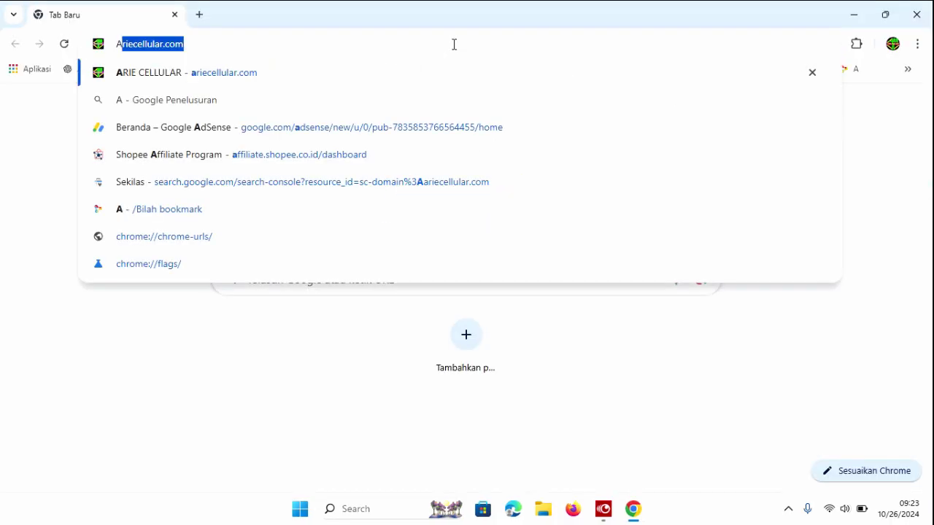
text(R)
click(422, 69)
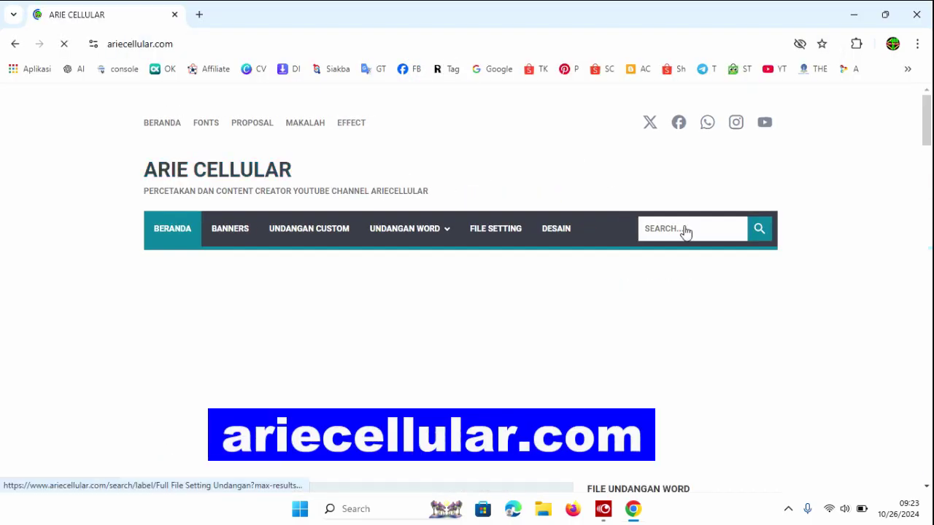
click(683, 230)
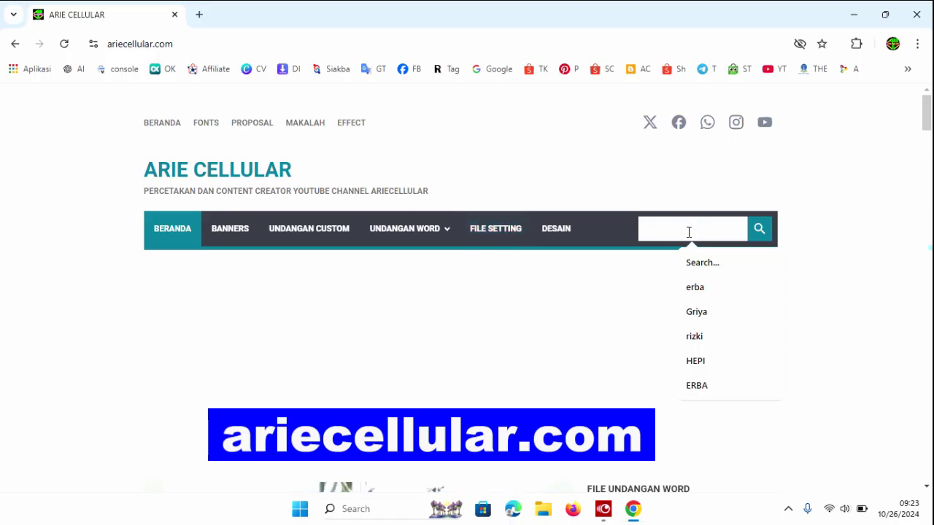
text(BW)
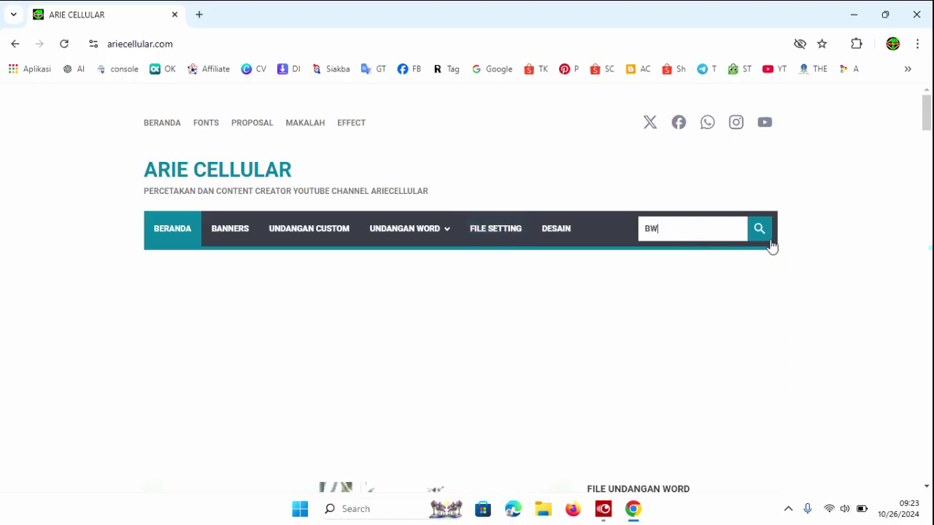
click(770, 241)
scroll(556, 255, down, 5)
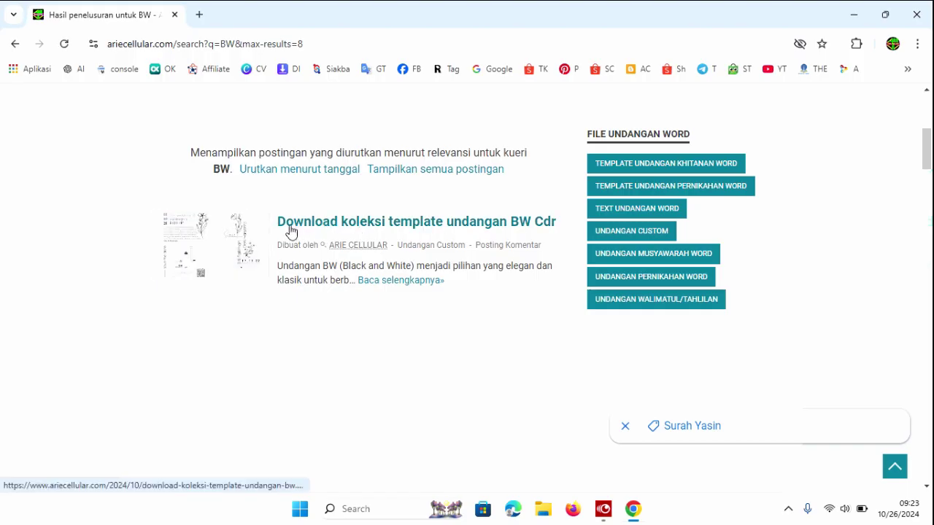
click(501, 225)
mouse_move(408, 109)
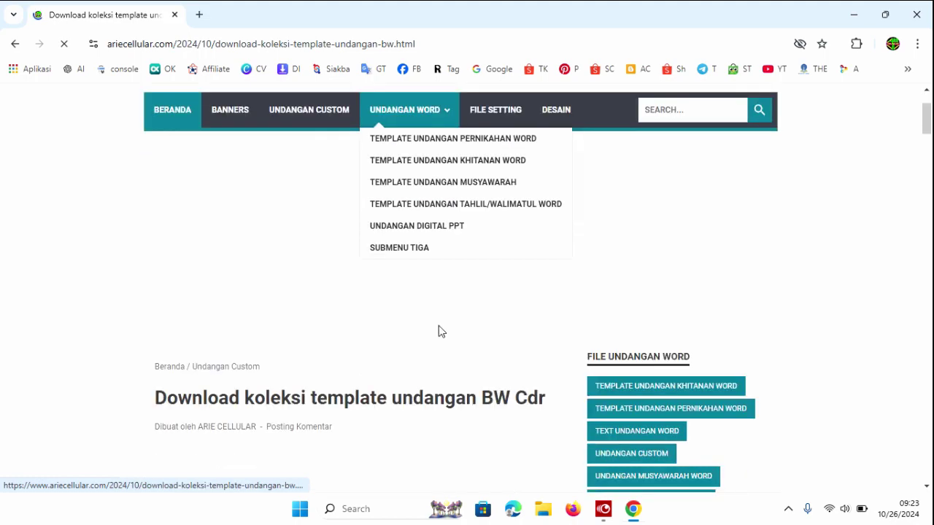
Step: Scroll to the black-and-white invitation previews and open the image gallery at picture 1
scroll(439, 326, down, 6)
scroll(440, 331, up, 4)
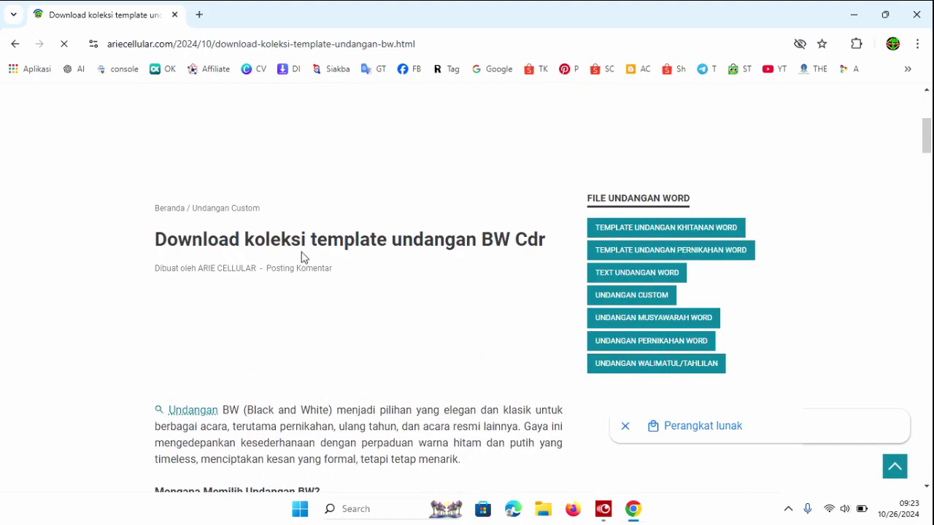
scroll(304, 259, down, 1)
scroll(302, 267, down, 3)
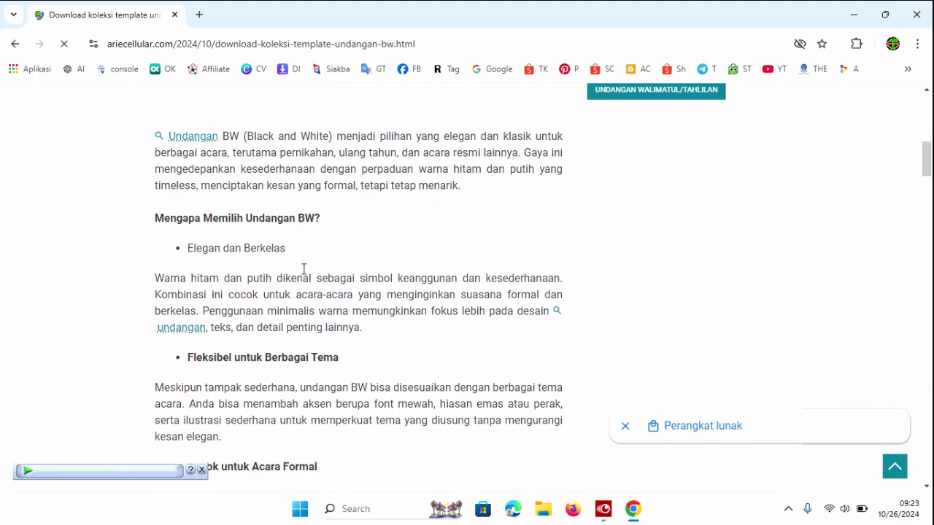
scroll(303, 267, down, 3)
scroll(304, 270, down, 1)
scroll(304, 273, down, 2)
scroll(304, 277, down, 2)
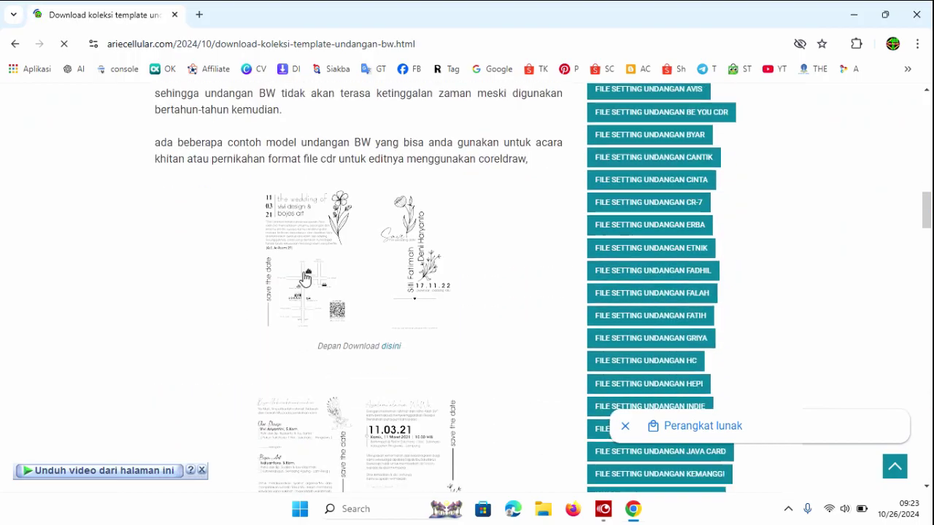
scroll(304, 279, down, 2)
scroll(304, 279, down, 3)
scroll(302, 281, down, 2)
scroll(303, 281, down, 1)
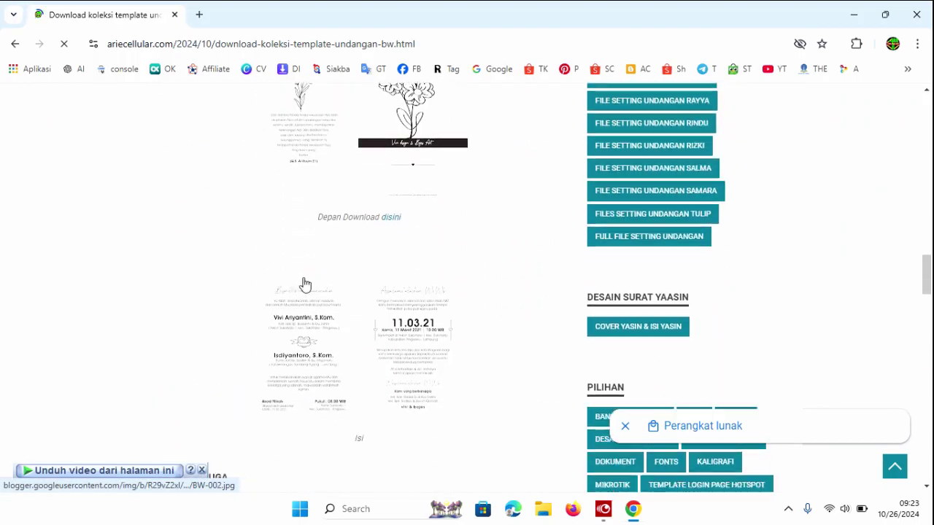
scroll(305, 285, down, 3)
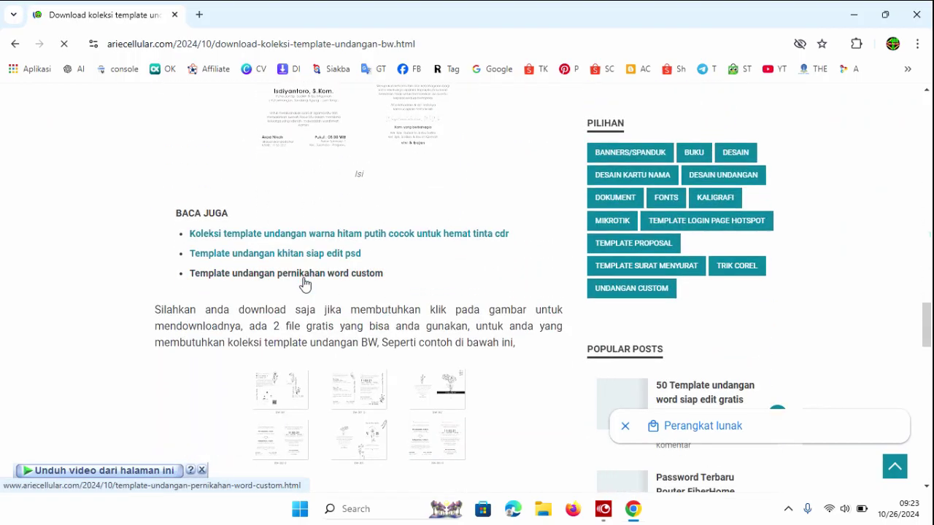
scroll(304, 284, down, 2)
scroll(304, 285, down, 1)
scroll(304, 283, down, 3)
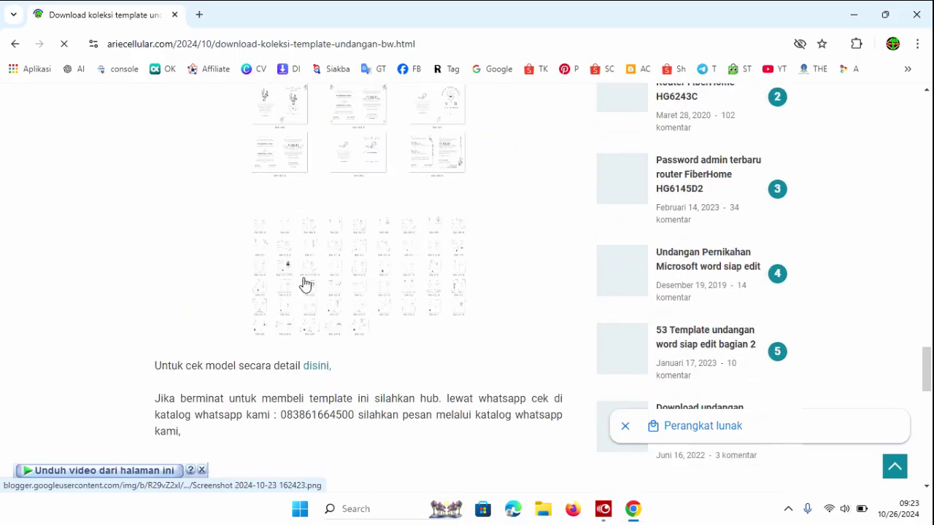
scroll(304, 282, up, 5)
scroll(305, 284, up, 5)
scroll(303, 285, up, 2)
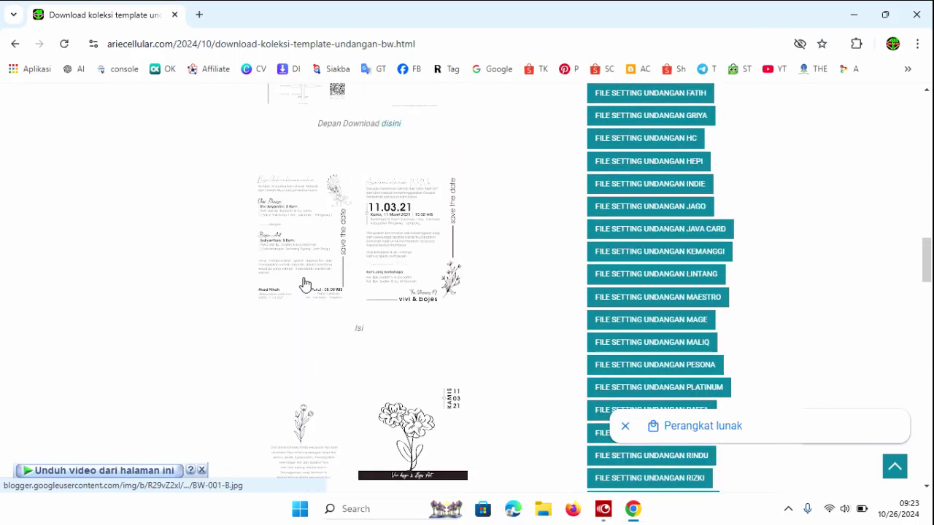
scroll(323, 271, up, 1)
scroll(371, 236, up, 1)
click(371, 223)
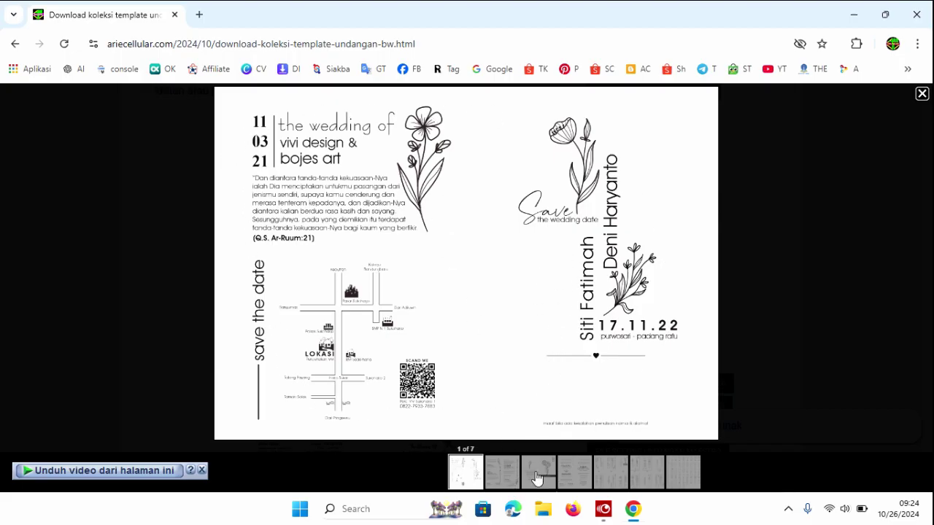
click(502, 474)
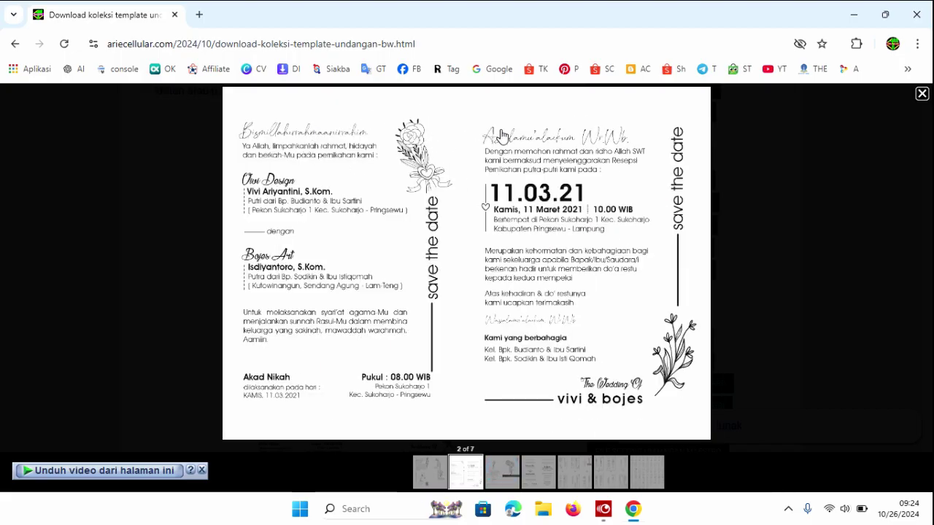
click(507, 474)
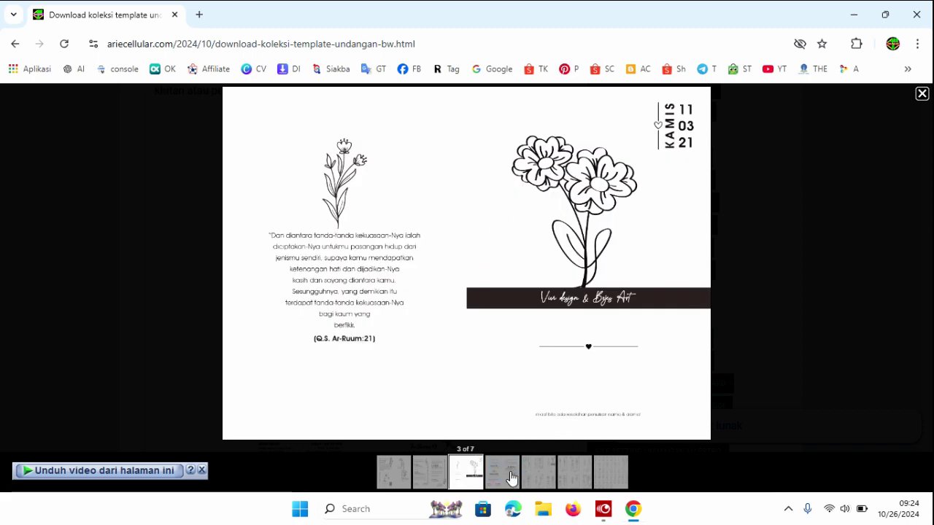
click(511, 478)
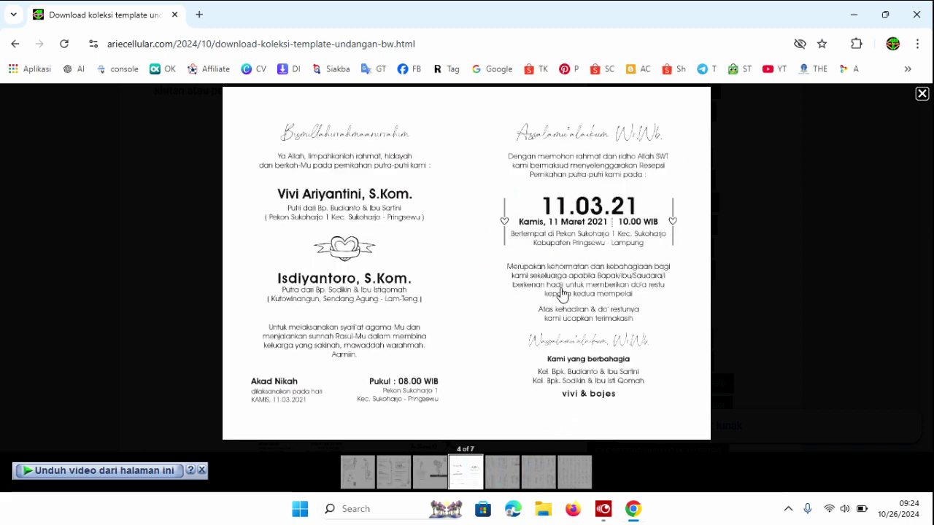
click(506, 480)
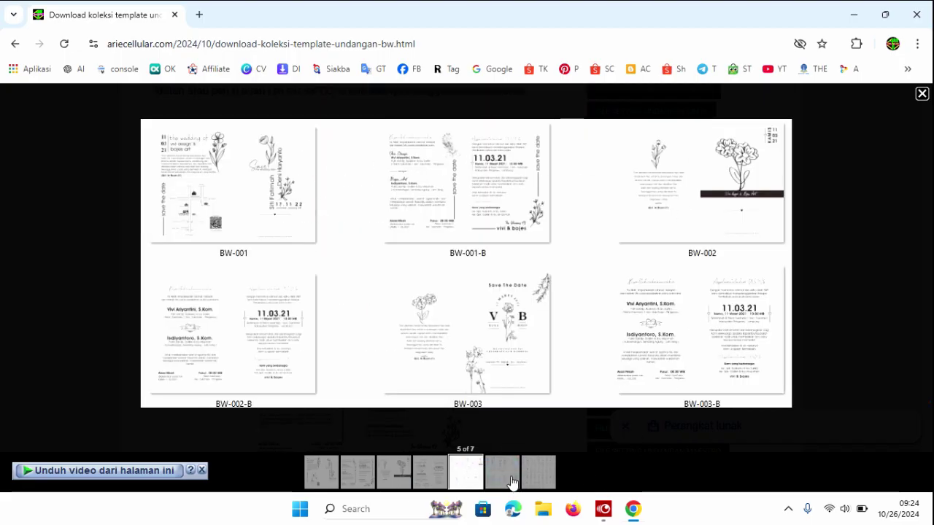
click(512, 481)
click(496, 475)
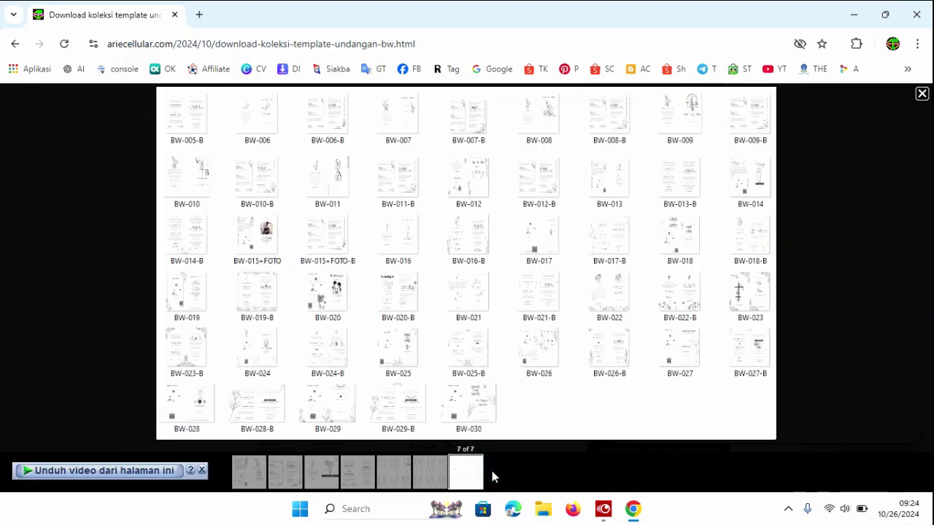
click(814, 275)
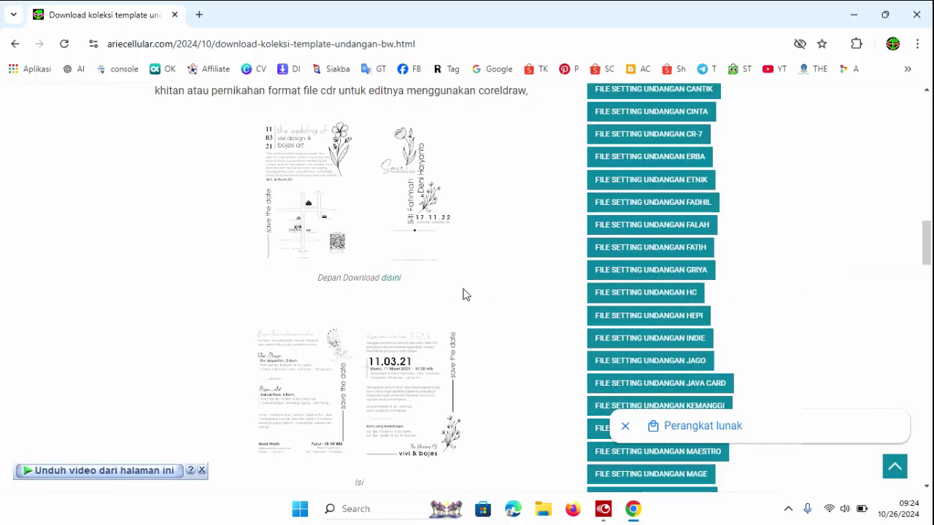
Step: Scroll to the BW-002 preview and follow its 'disini' link to the Google Drive page for BW - 02.rar
scroll(462, 294, down, 4)
scroll(464, 295, down, 3)
scroll(465, 297, down, 3)
scroll(467, 299, down, 2)
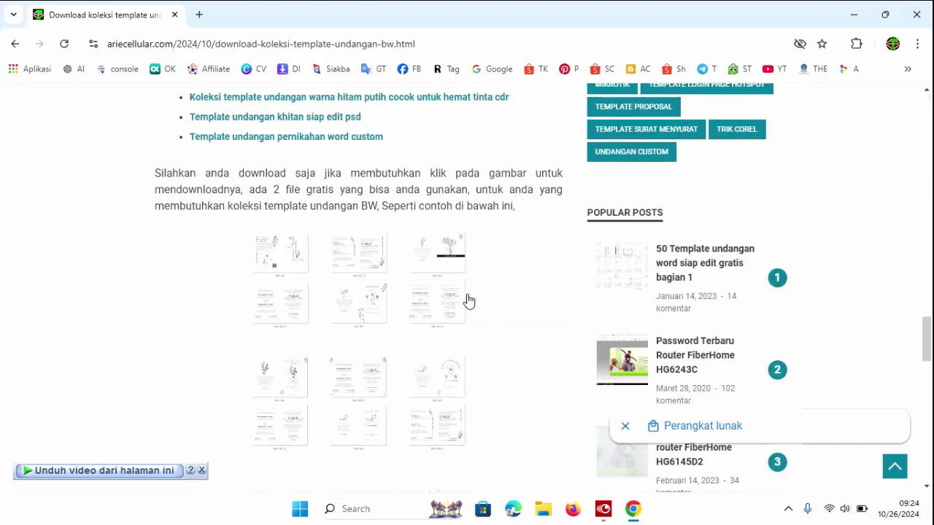
scroll(468, 301, down, 3)
scroll(468, 301, down, 3)
scroll(470, 303, down, 1)
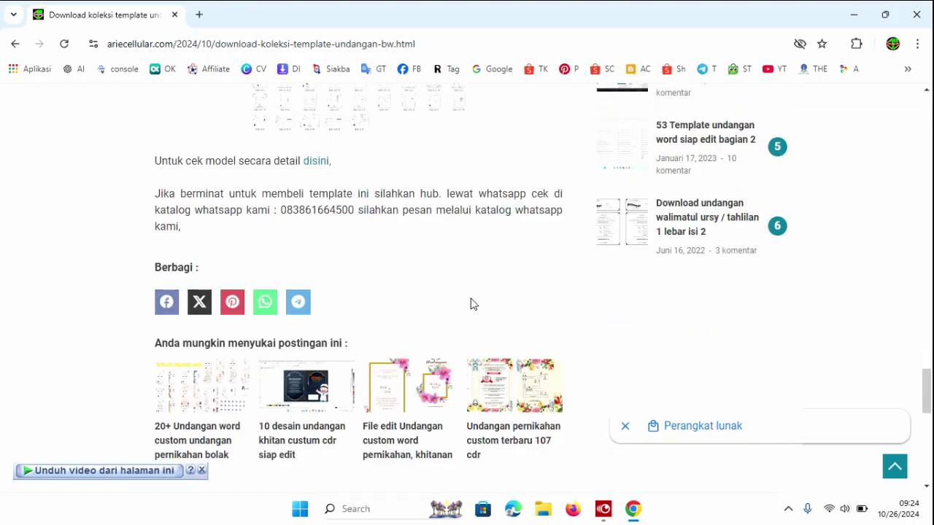
scroll(371, 201, up, 5)
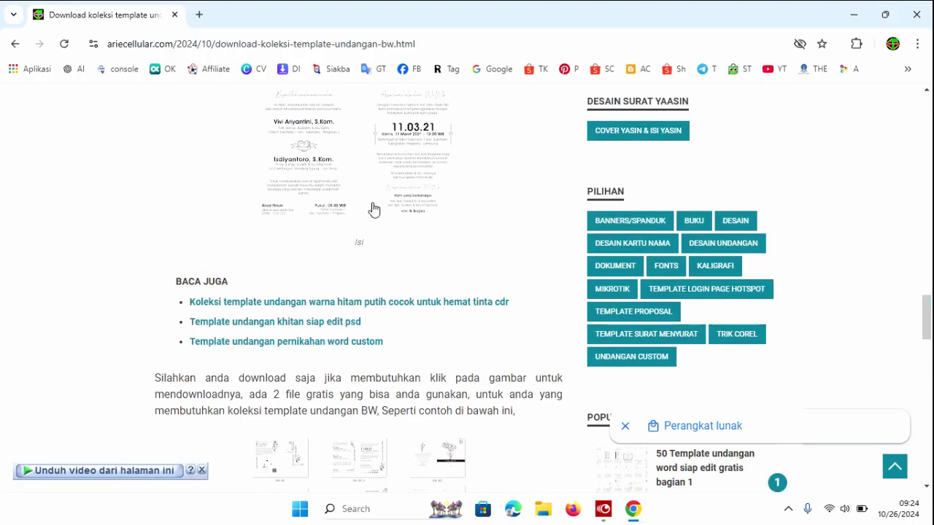
scroll(379, 215, up, 4)
scroll(400, 228, up, 3)
scroll(401, 228, up, 4)
scroll(408, 285, down, 1)
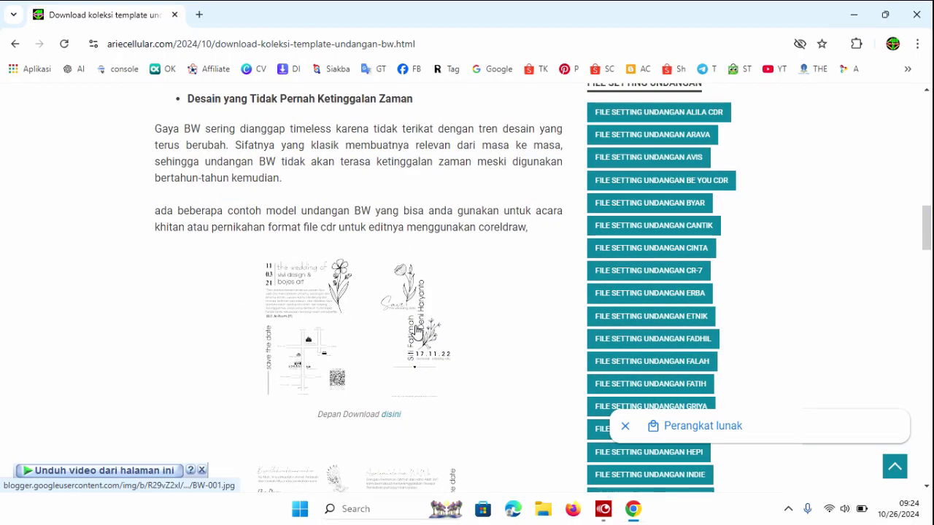
scroll(417, 335, down, 2)
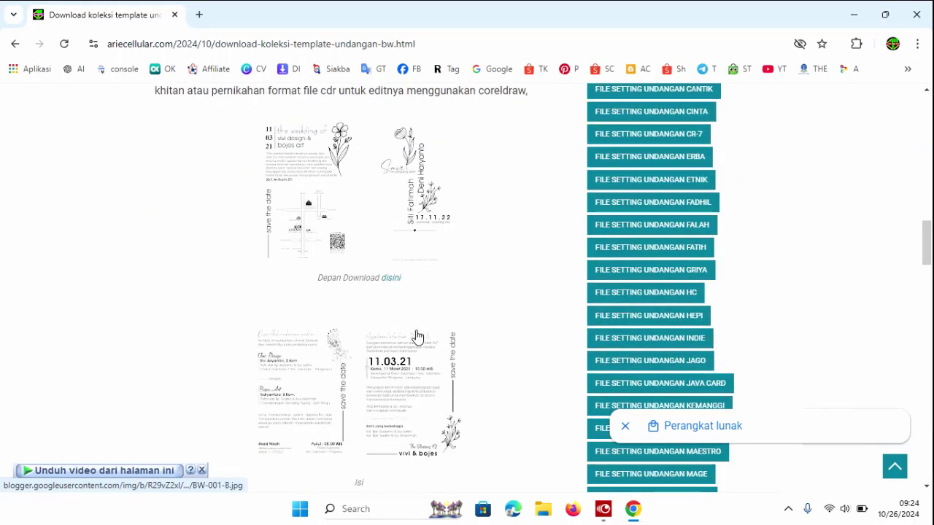
scroll(510, 350, down, 1)
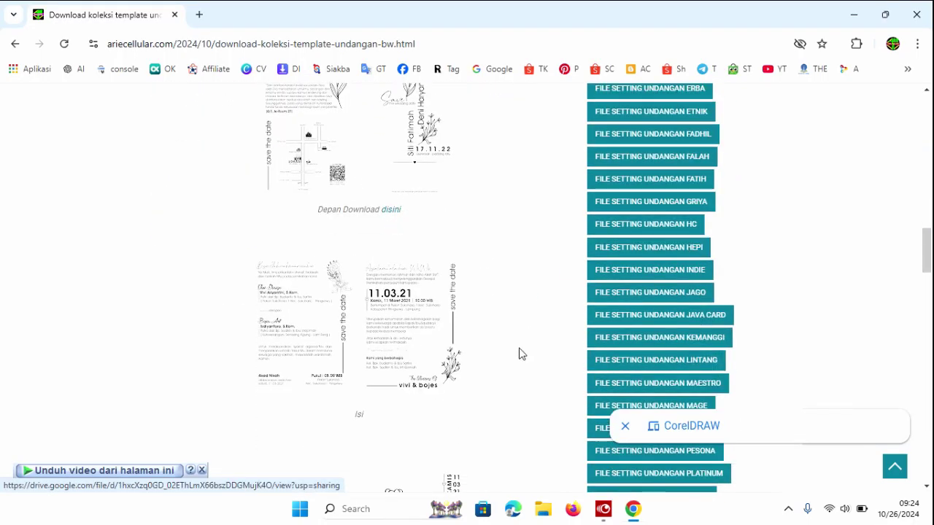
scroll(517, 357, down, 2)
scroll(517, 360, down, 1)
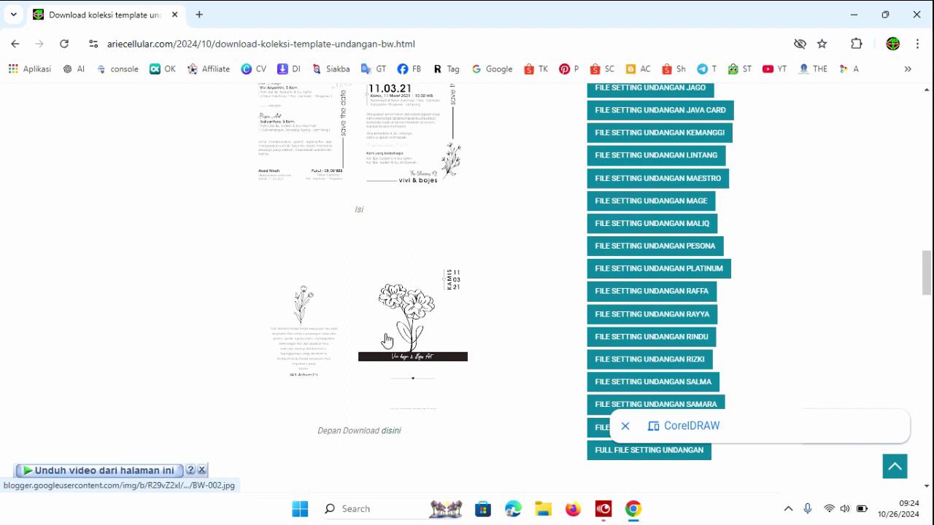
scroll(386, 343, down, 1)
click(390, 362)
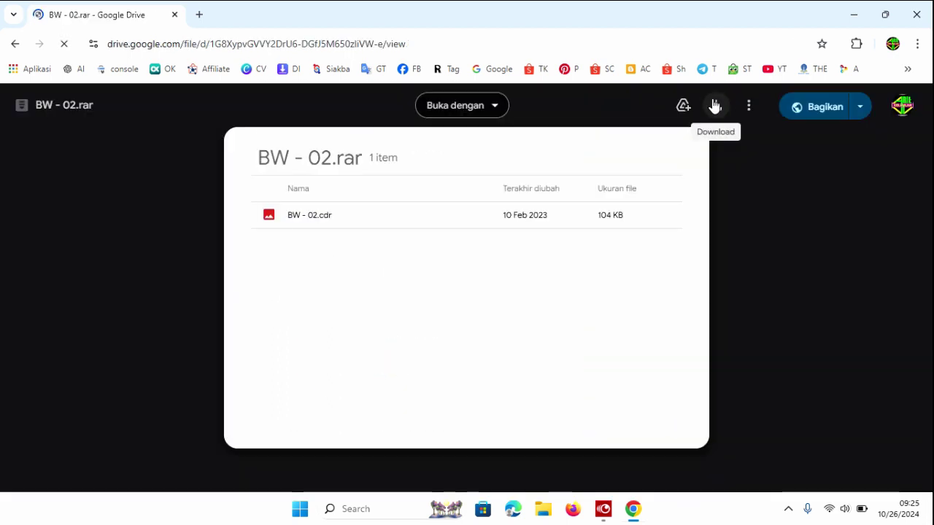
Step: Download BW - 02.rar from Drive into Downloads\Compressed via the download manager's Mulai Unduh
click(714, 107)
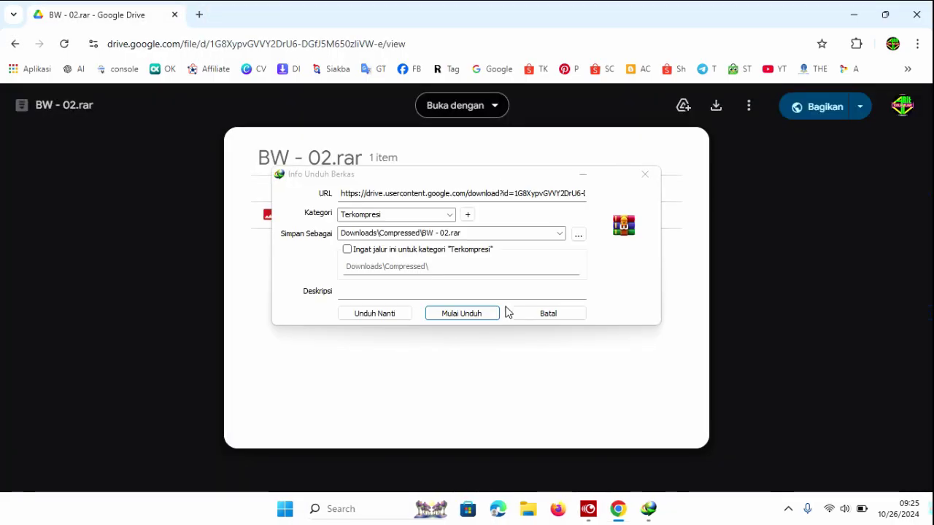
click(465, 313)
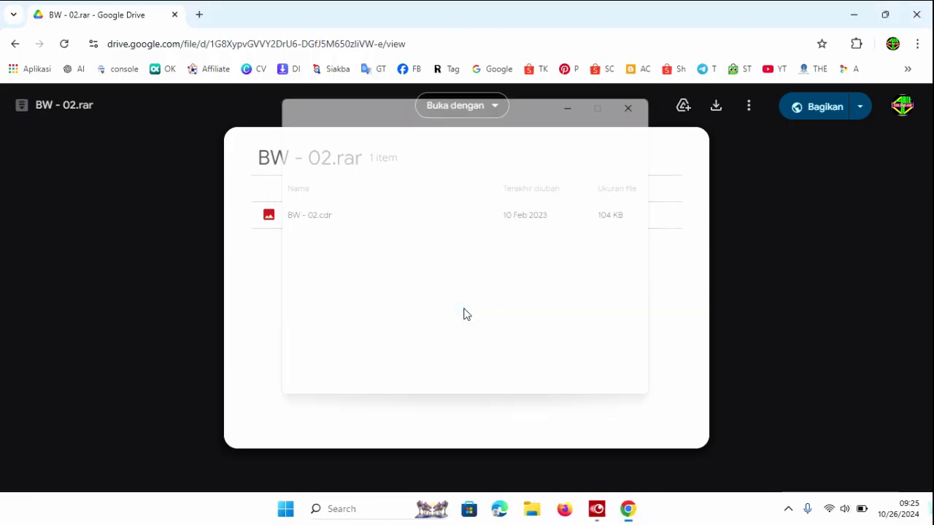
click(788, 509)
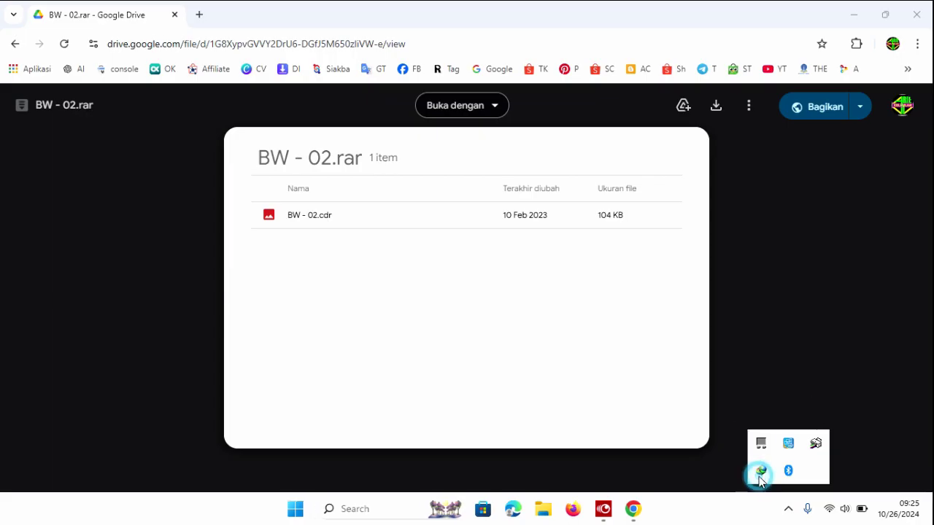
Step: From Internet Download Manager, open the Downloads\Compressed folder holding the finished BW - 02.rar
double_click(761, 470)
right_click(187, 124)
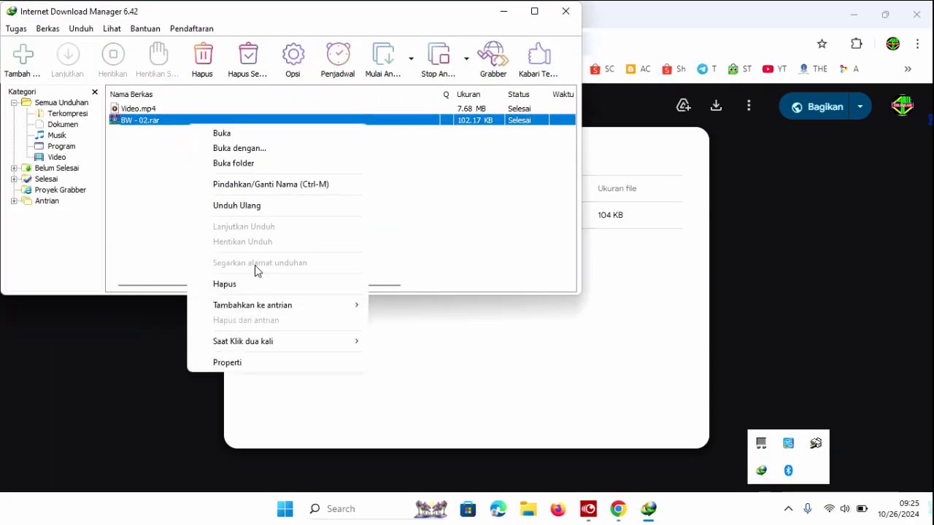
click(255, 163)
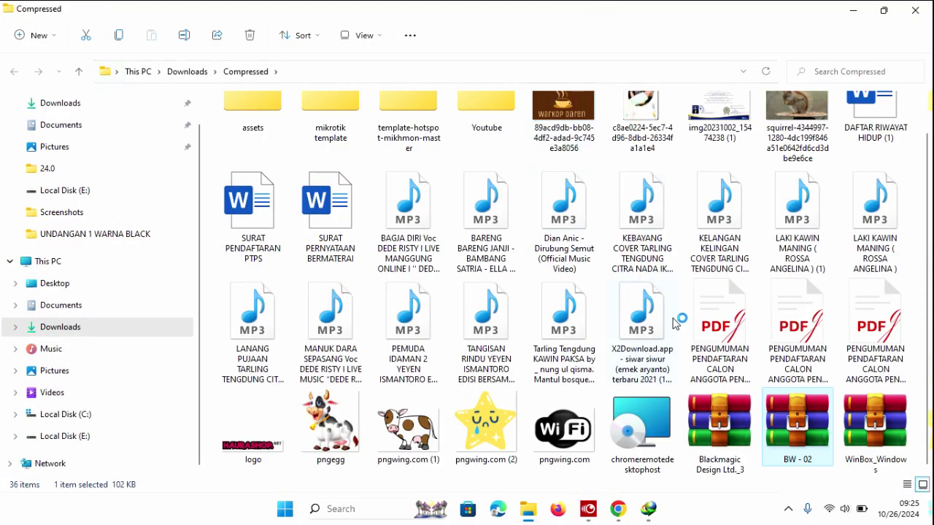
Step: Extract BW - 02.rar to a BW - 02 folder and open it to show BW - 02.cdr
right_click(780, 426)
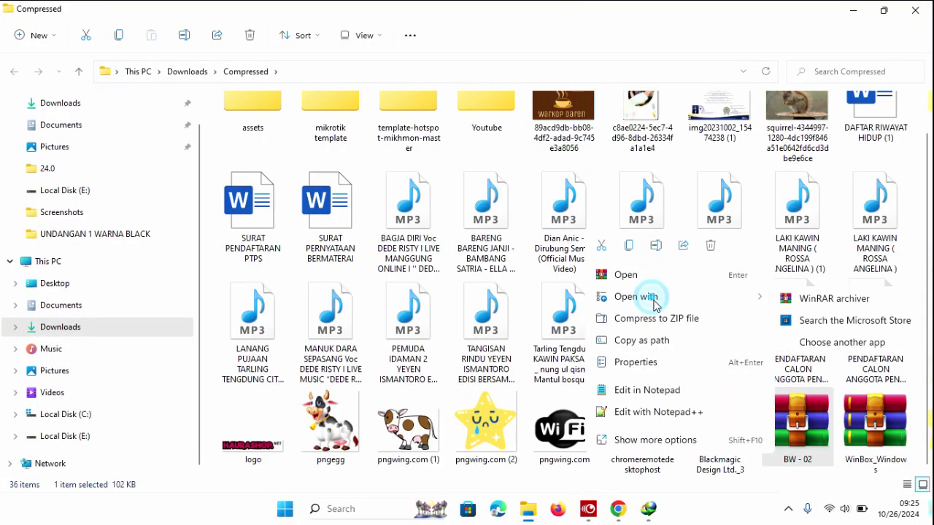
click(655, 440)
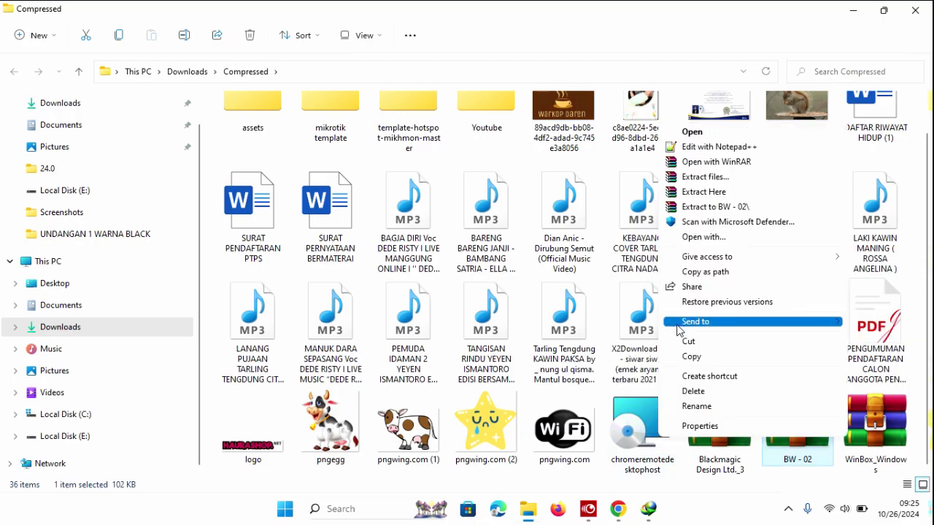
click(713, 207)
scroll(526, 258, up, 1)
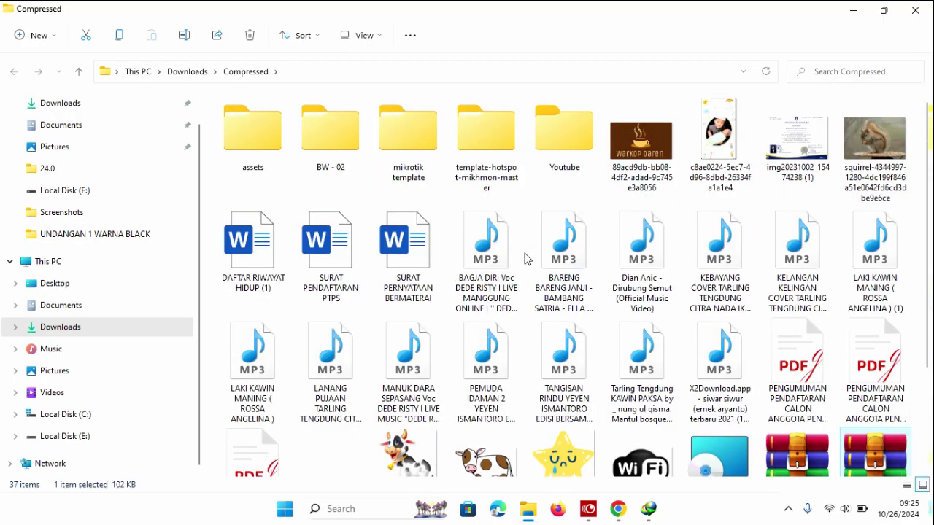
double_click(345, 170)
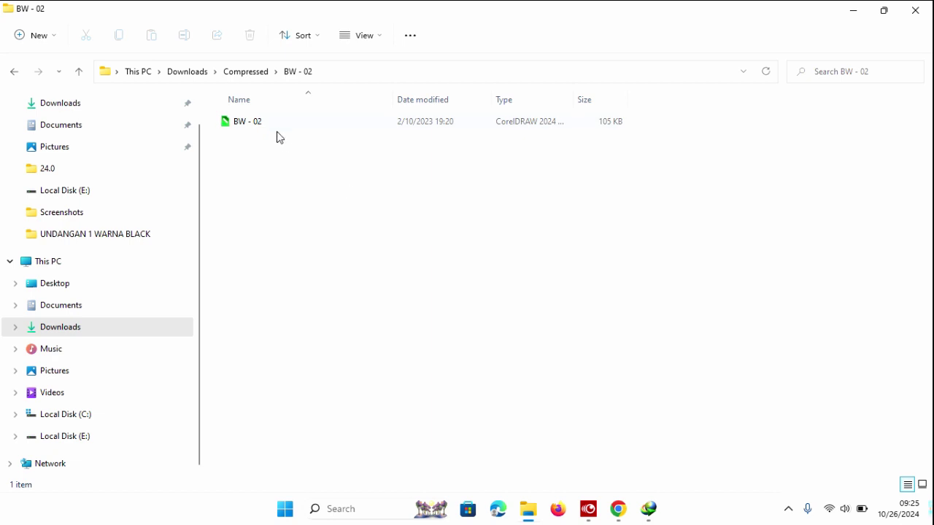
Step: Open BW - 02.cdr in CorelDRAW, close IDM, and browse File Explorer to the Font 2 folder
double_click(276, 122)
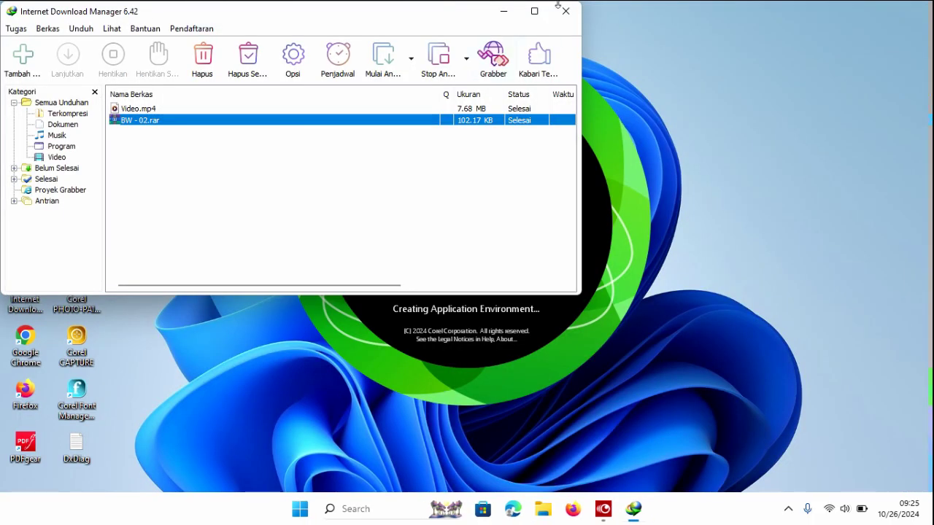
click(563, 9)
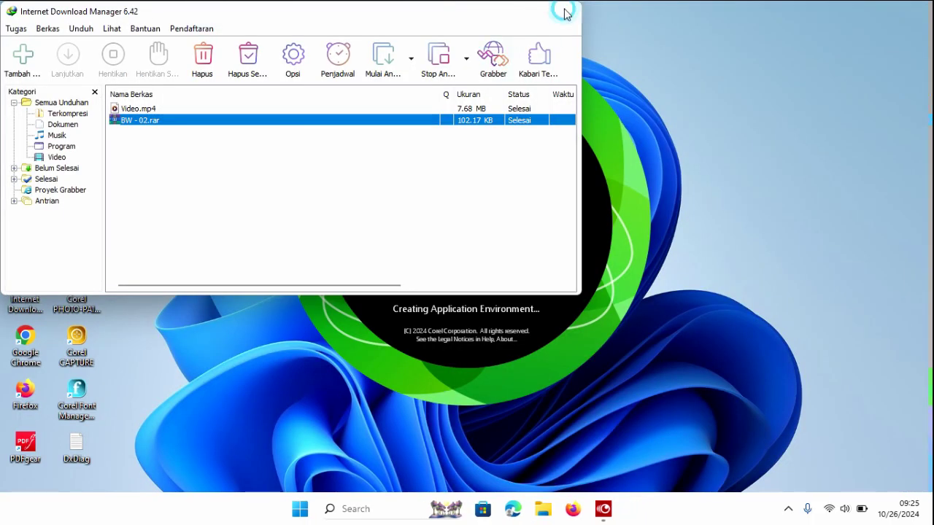
scroll(494, 335, down, 1)
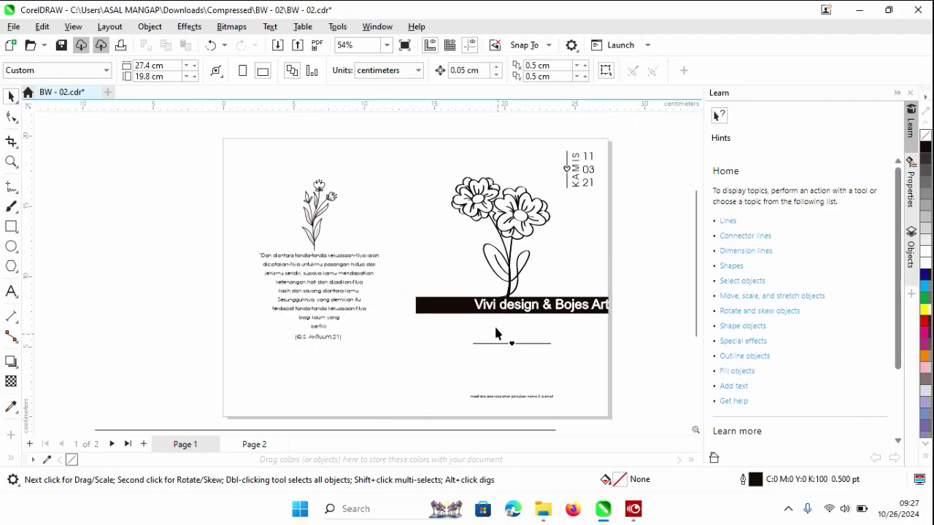
click(544, 508)
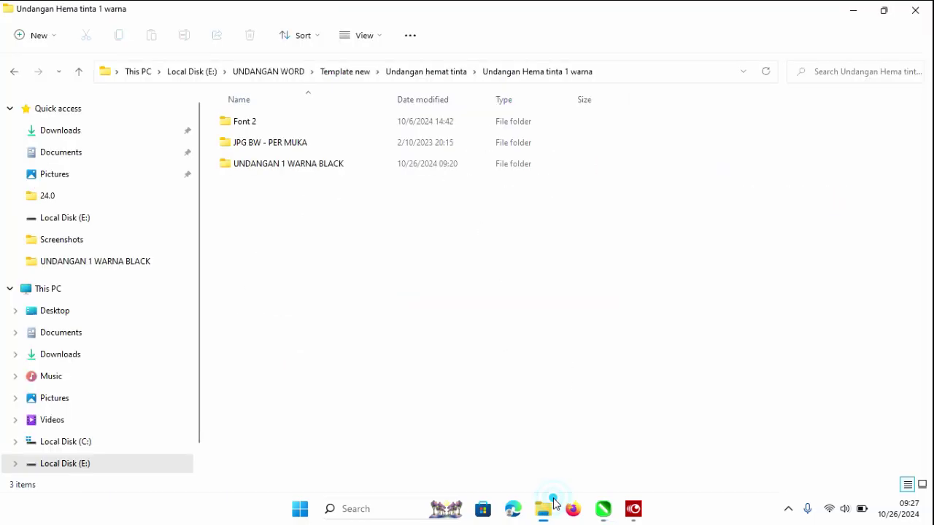
click(270, 162)
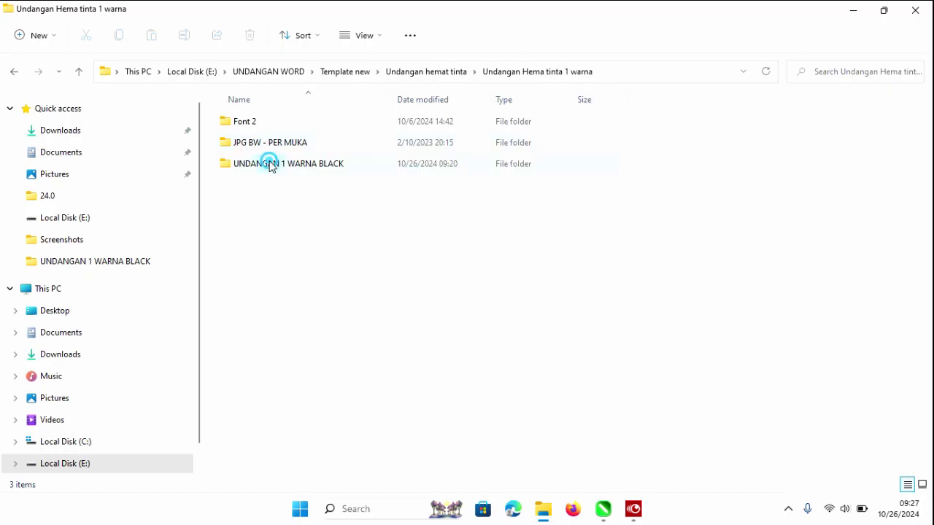
click(250, 121)
double_click(256, 129)
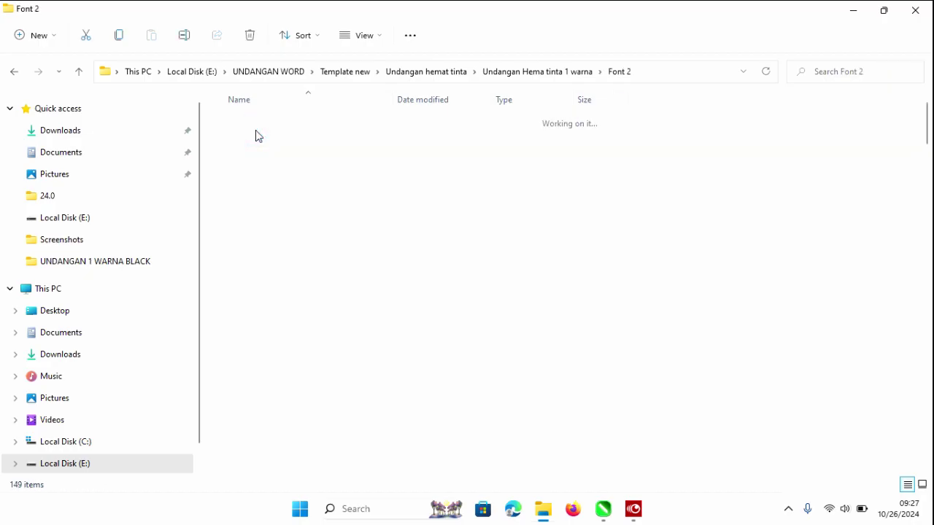
Step: Install the Aisyah-Demo font from the Font 2 folder
scroll(290, 233, down, 2)
scroll(290, 234, up, 2)
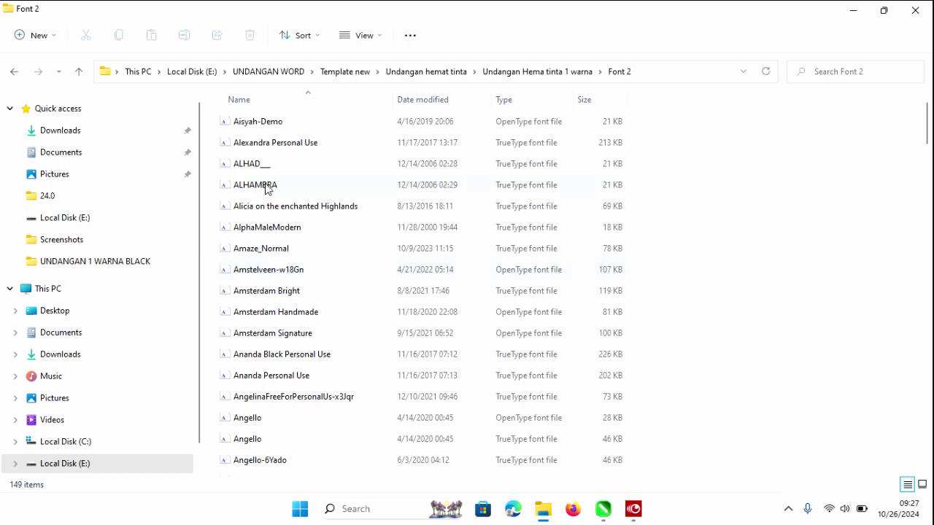
click(243, 121)
right_click(248, 121)
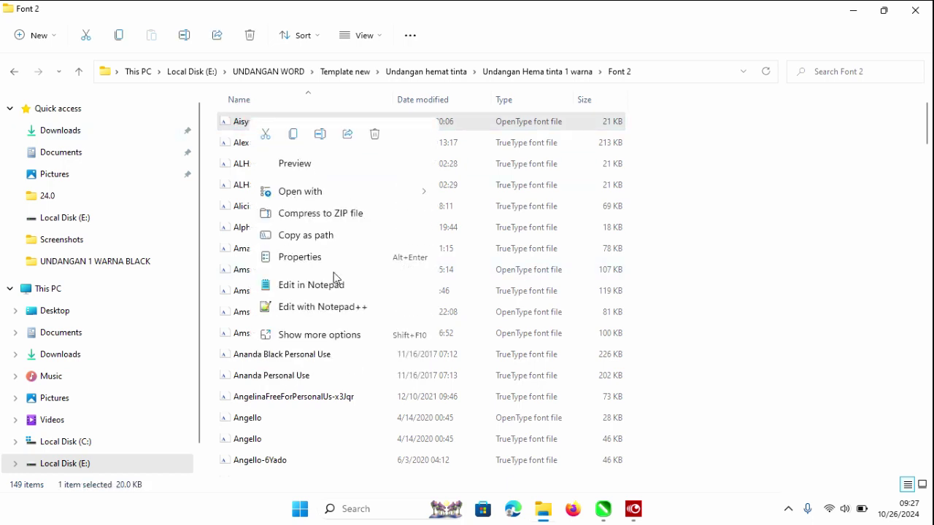
click(345, 335)
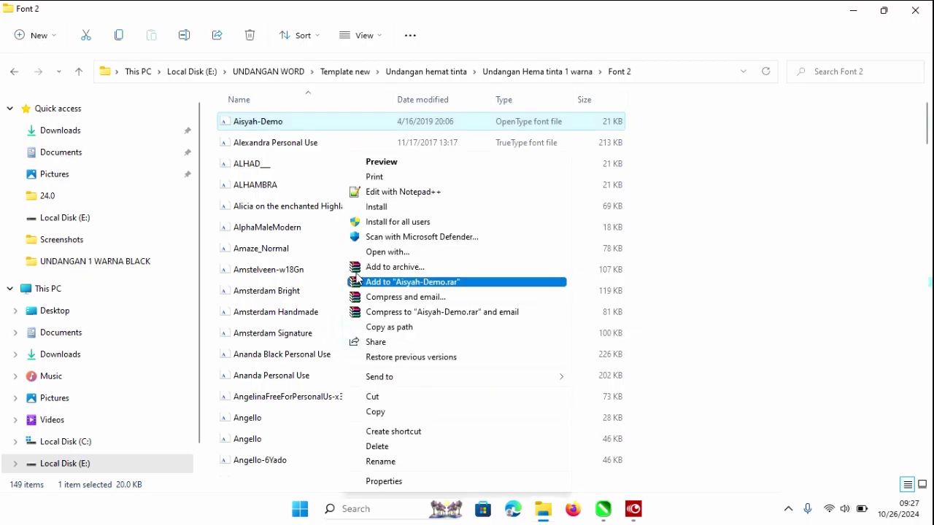
click(385, 208)
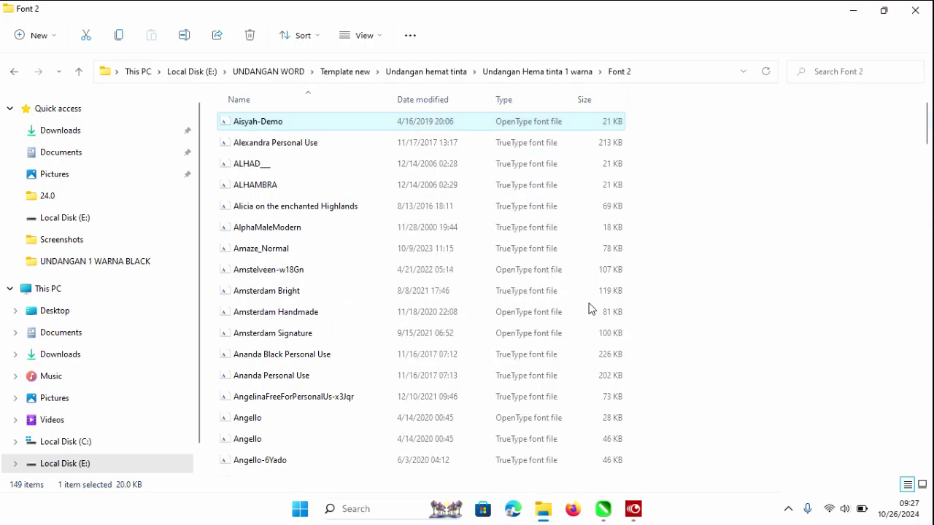
Step: Install all 149 Font 2 fonts, answering the Floralia already-installed prompt for all items
click(272, 147)
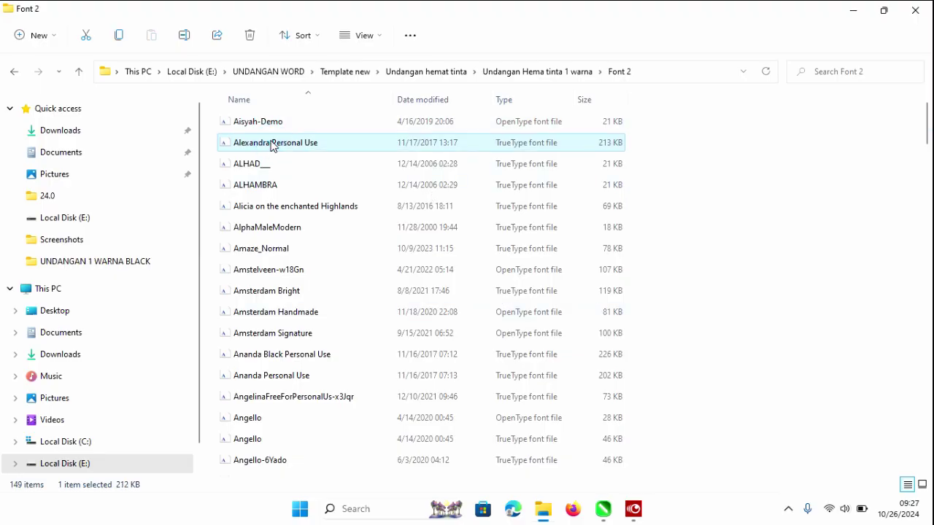
mouse_move(784, 115)
mouse_down()
mouse_move(225, 524)
mouse_move(202, 513)
mouse_up()
key(ctrl+a)
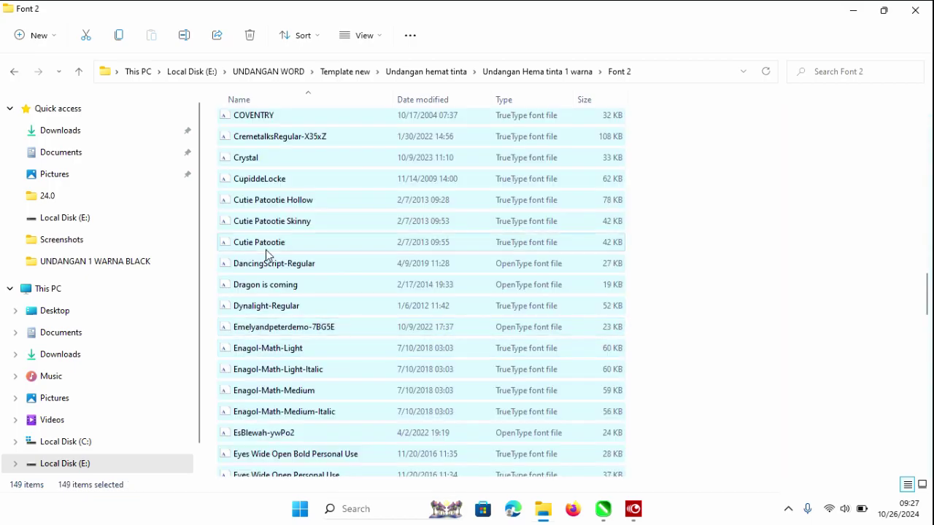
right_click(266, 249)
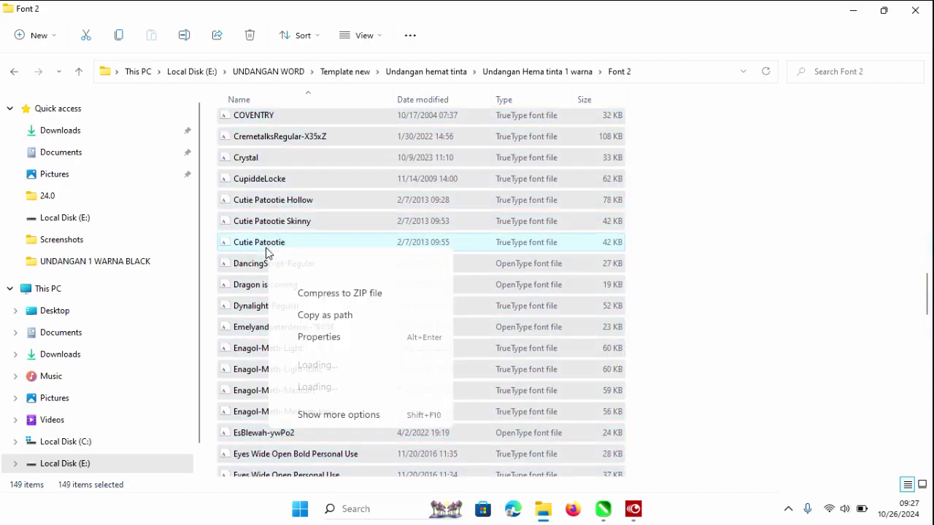
click(318, 422)
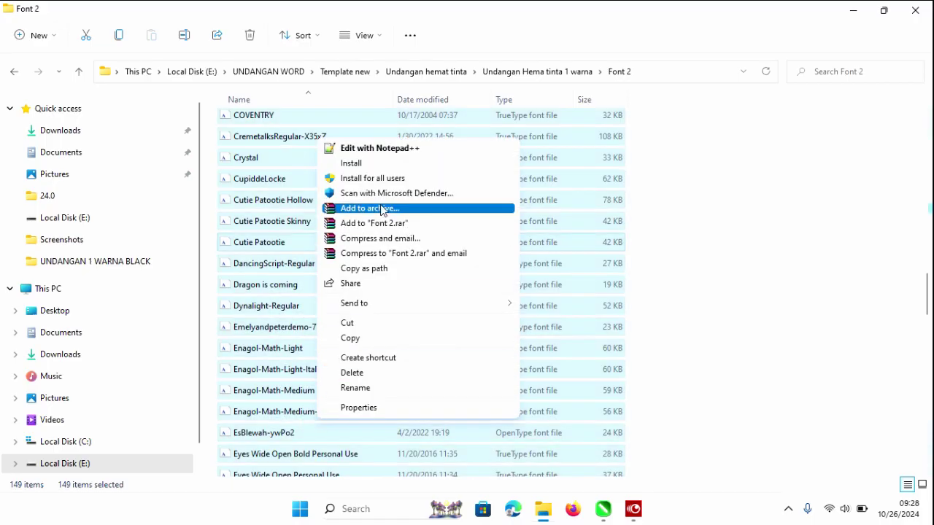
click(381, 180)
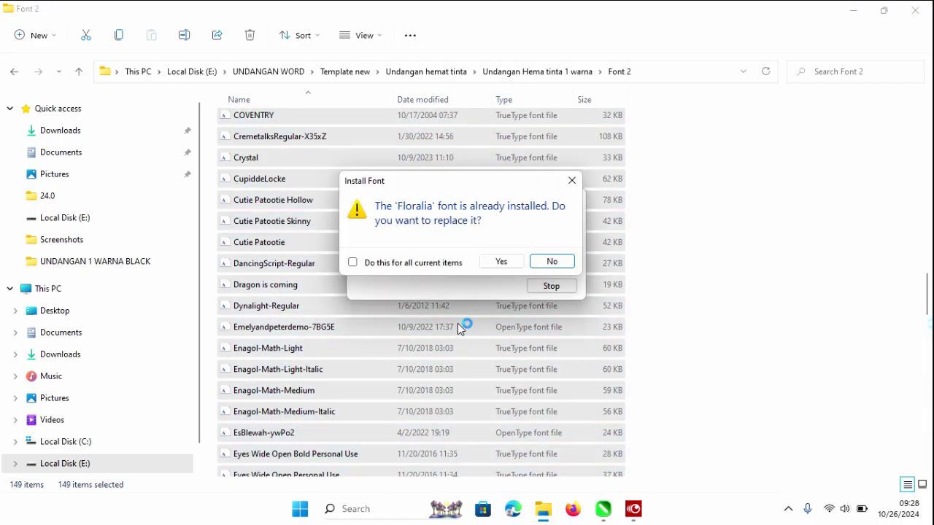
click(352, 262)
click(498, 261)
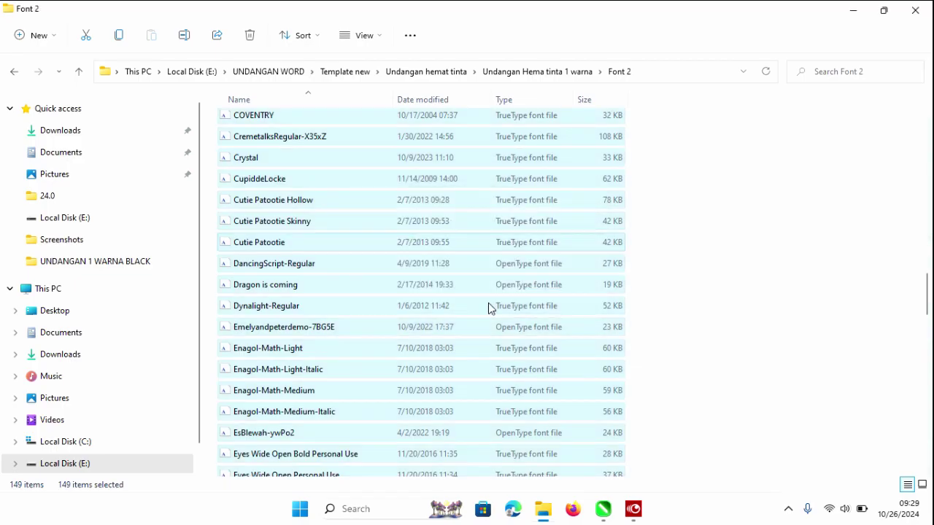
scroll(445, 286, up, 1)
scroll(444, 299, up, 7)
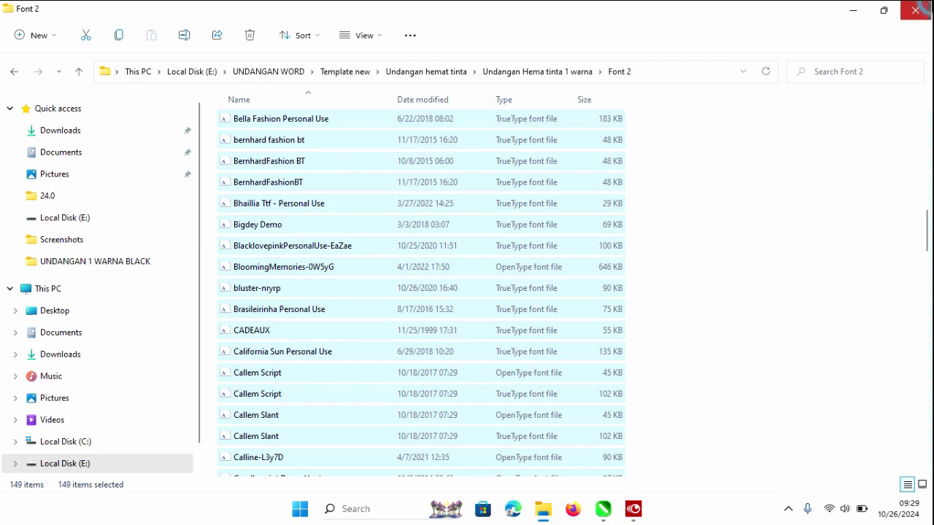
Step: Return to the UNDANGAN 1 WARNA BLACK folder and bring up BW - 02.cdr's page 1 in CorelDRAW
click(13, 72)
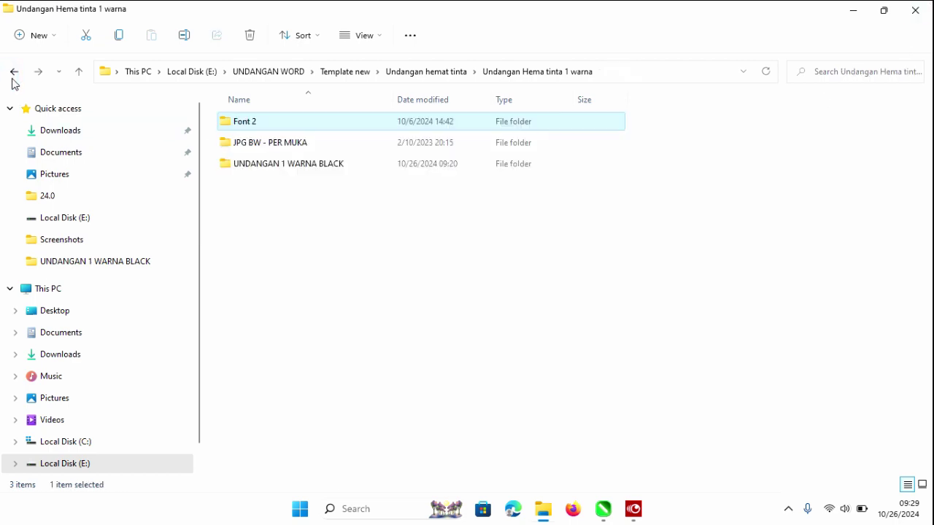
double_click(324, 166)
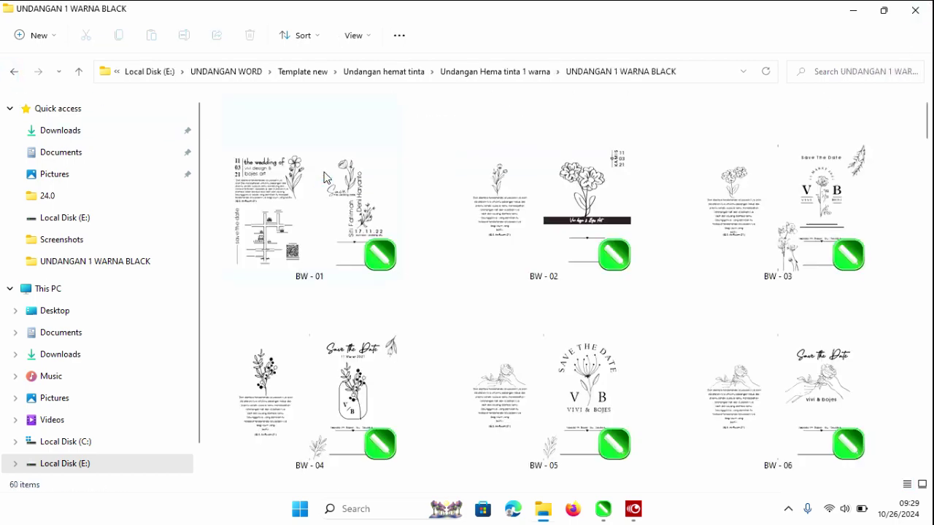
scroll(624, 237, down, 5)
scroll(623, 237, down, 5)
scroll(568, 302, down, 6)
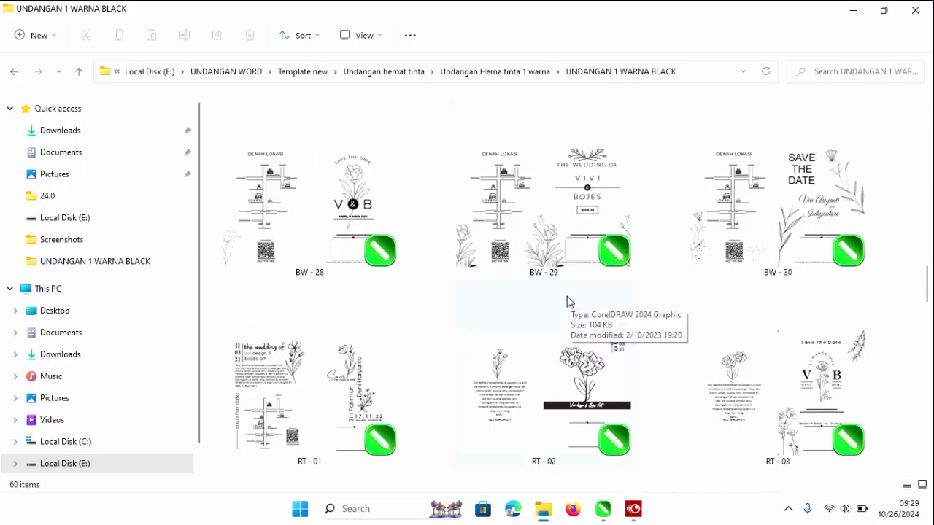
scroll(562, 326, up, 5)
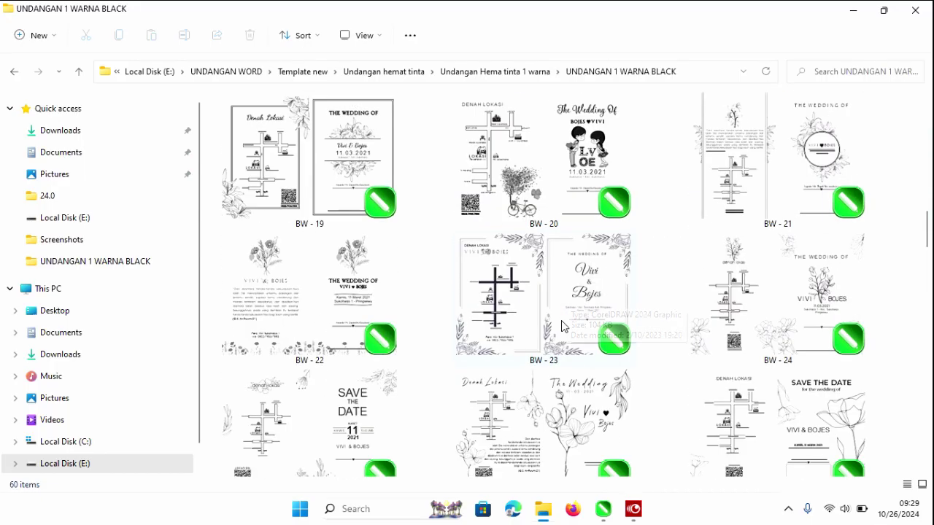
drag(928, 223, 921, 478)
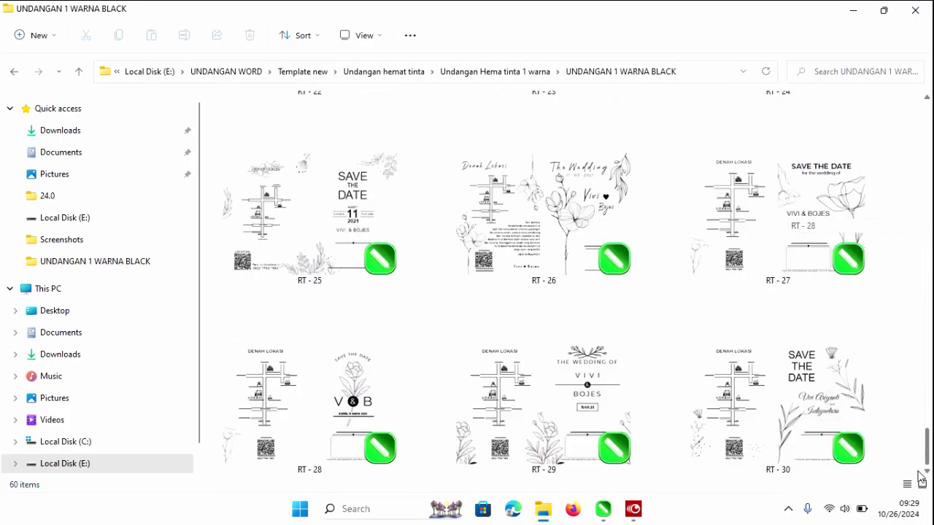
drag(917, 473, 925, 117)
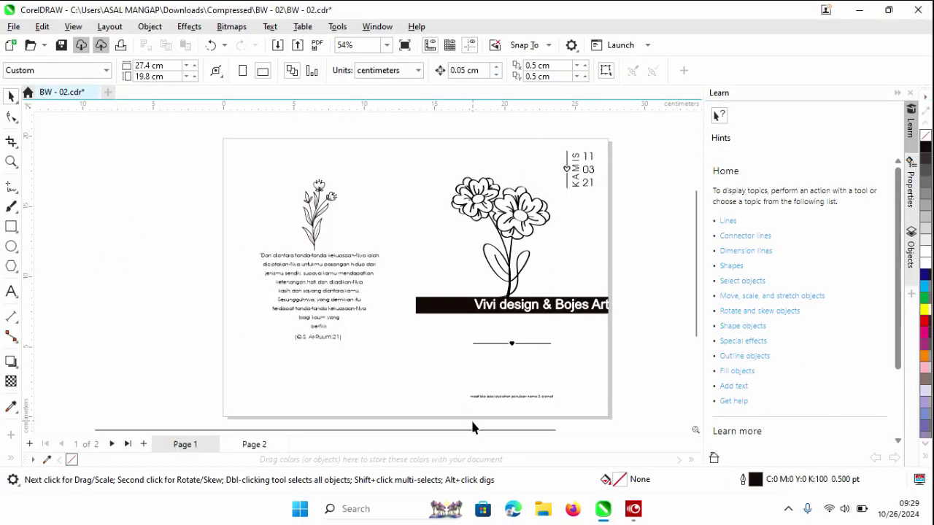
Step: With the Text tool, change the vertical day name KAMIS to RABU
drag(472, 430, 513, 429)
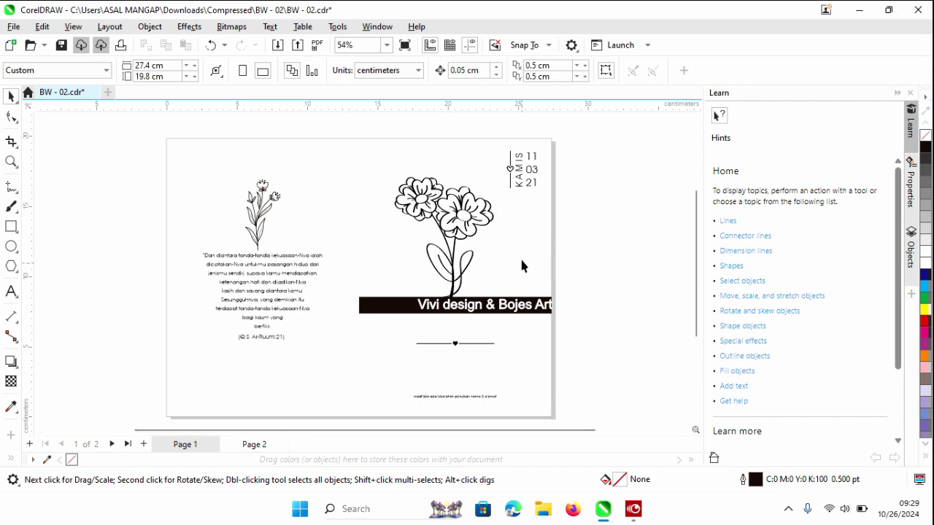
scroll(500, 212, up, 1)
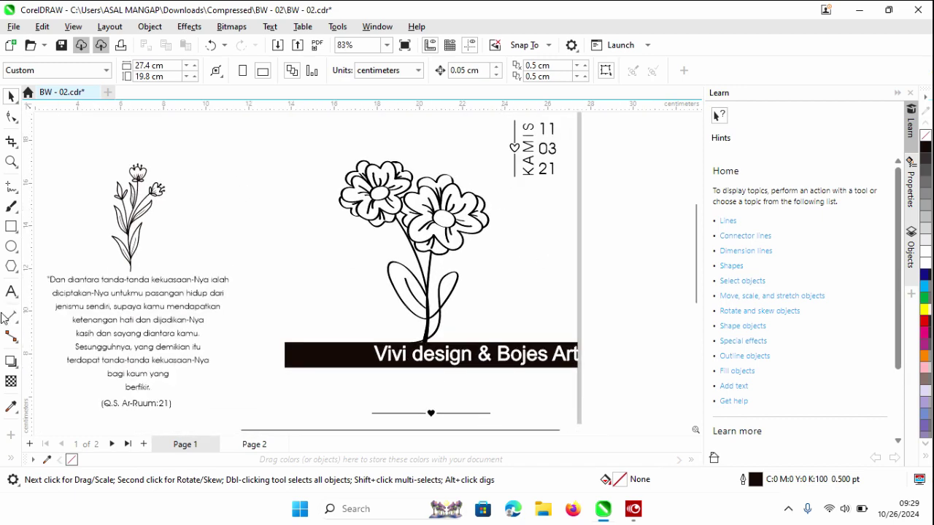
click(11, 292)
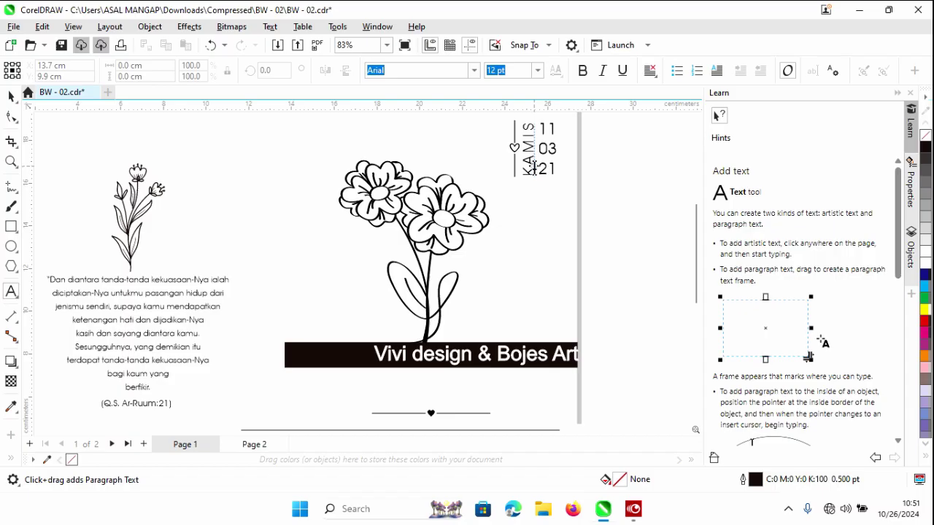
scroll(346, 265, down, 2)
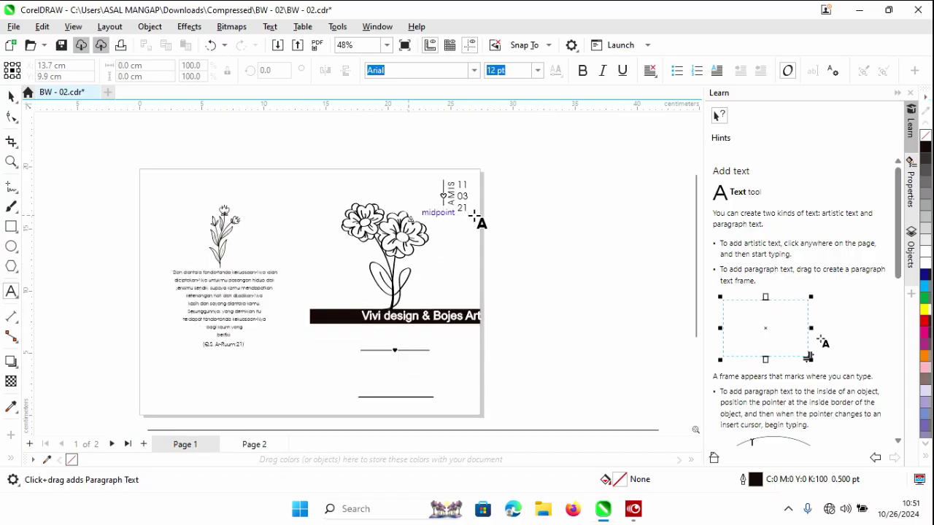
scroll(468, 430, left, 2)
scroll(442, 276, up, 2)
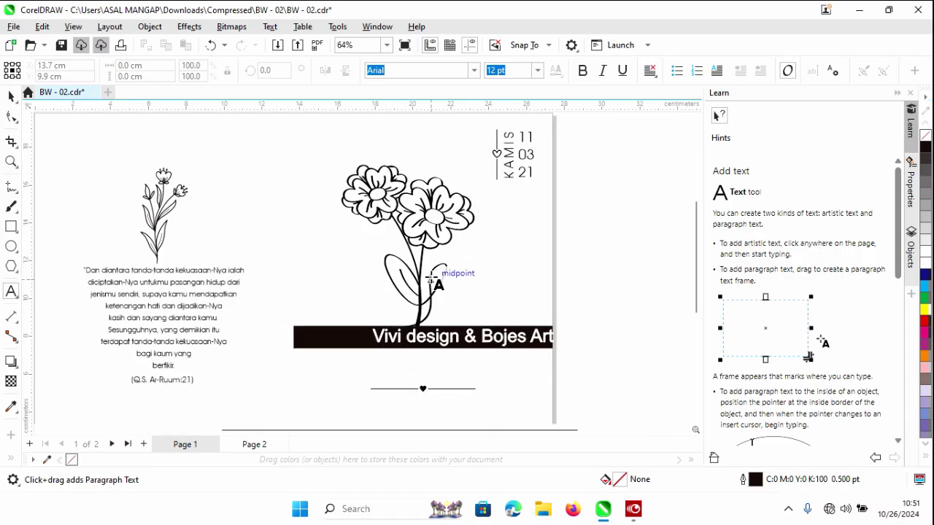
click(509, 163)
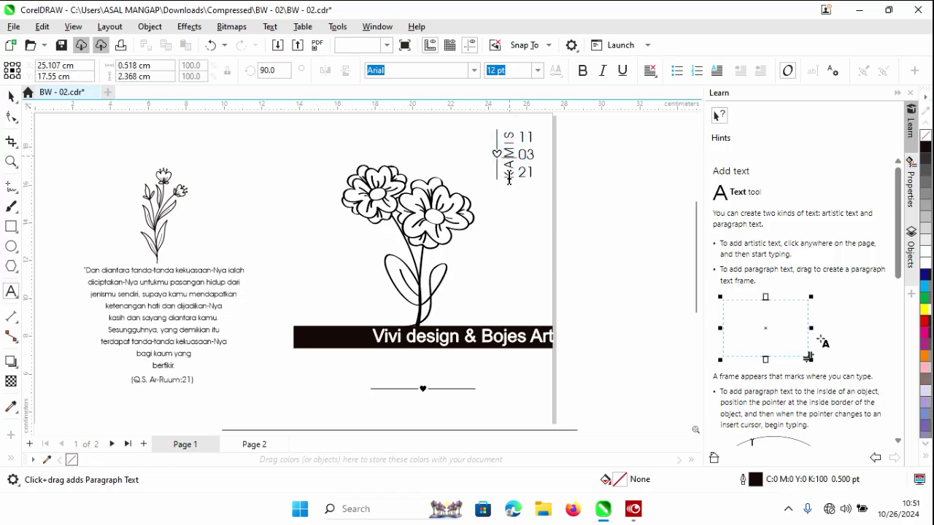
click(507, 166)
click(510, 130)
click(509, 146)
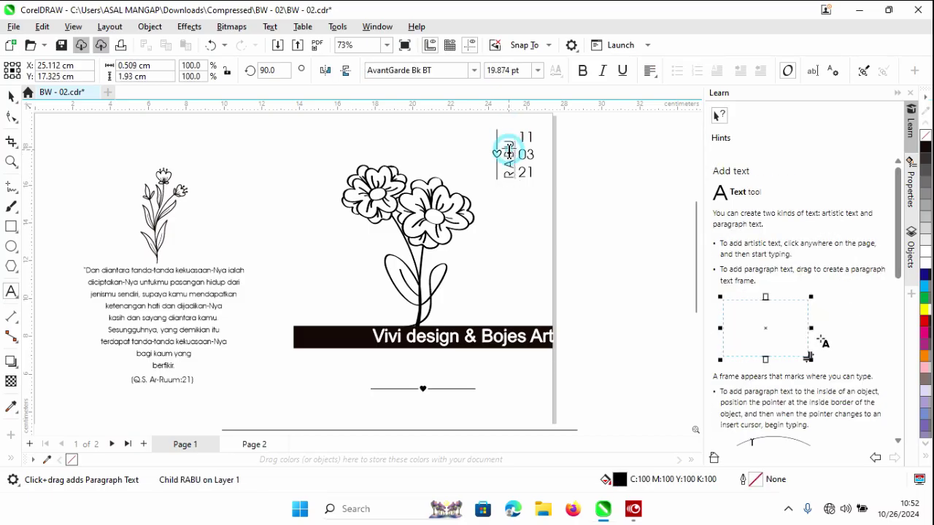
Step: Edit the 11 03 21 date lines to read 14, 08, 24
click(520, 136)
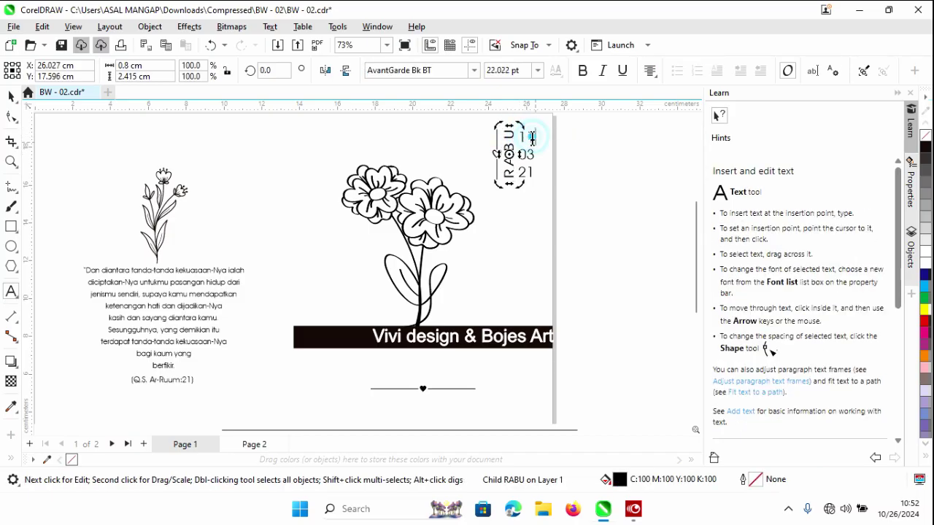
key(Delete)
key(Delete)
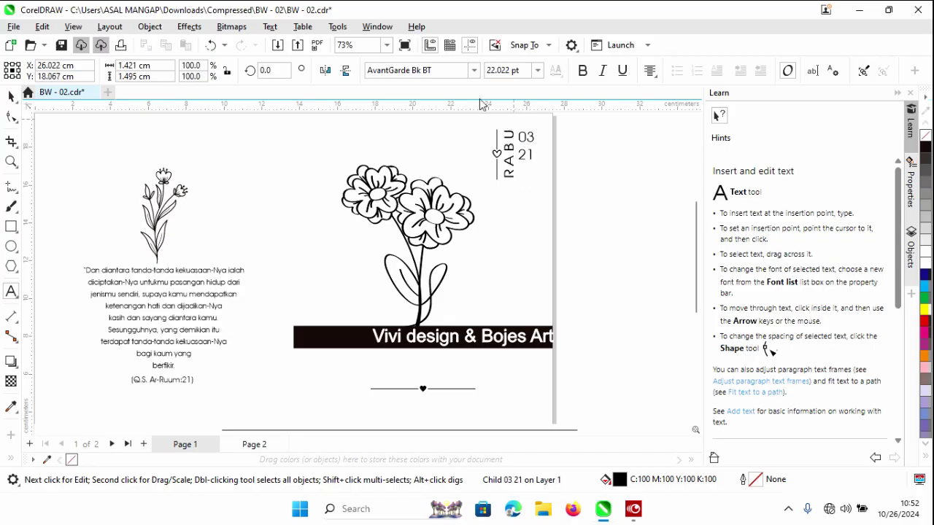
key(Delete)
key(Delete)
key(Delete)
text(1)
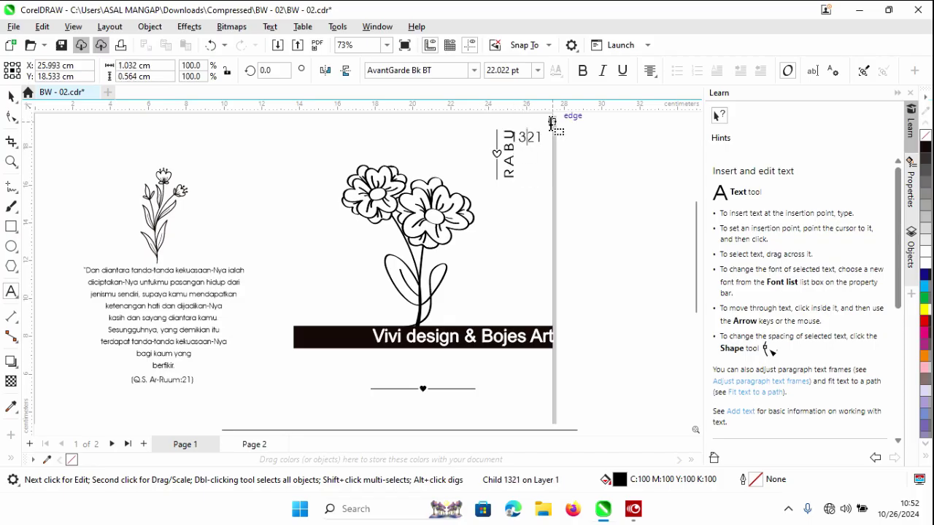
text(4)
key(Return)
text(08)
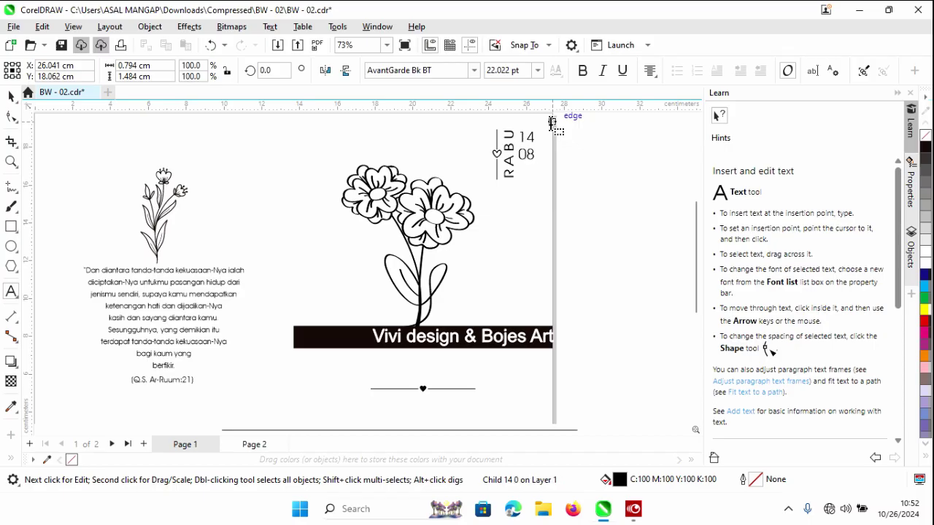
key(Delete)
key(Delete)
key(Delete)
text(24)
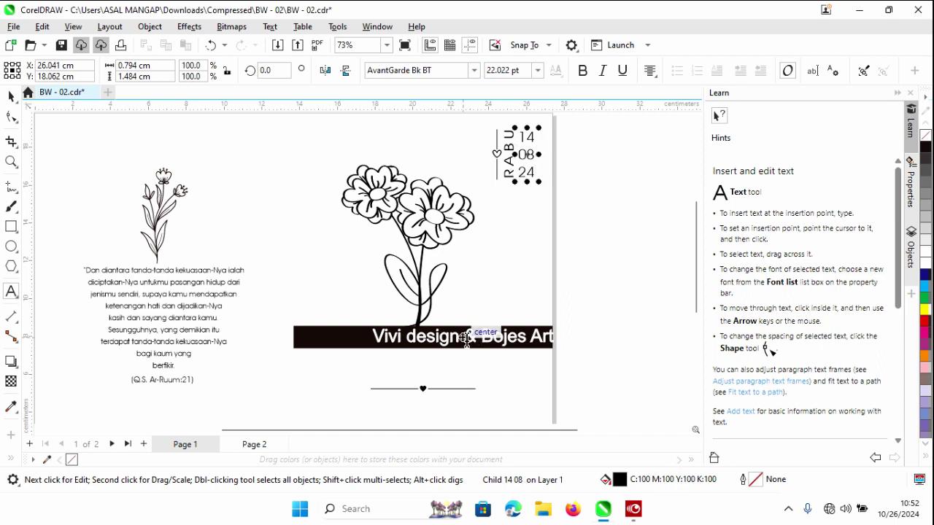
Step: Replace the two names in the page 1 black banner with the new couple's names
click(471, 337)
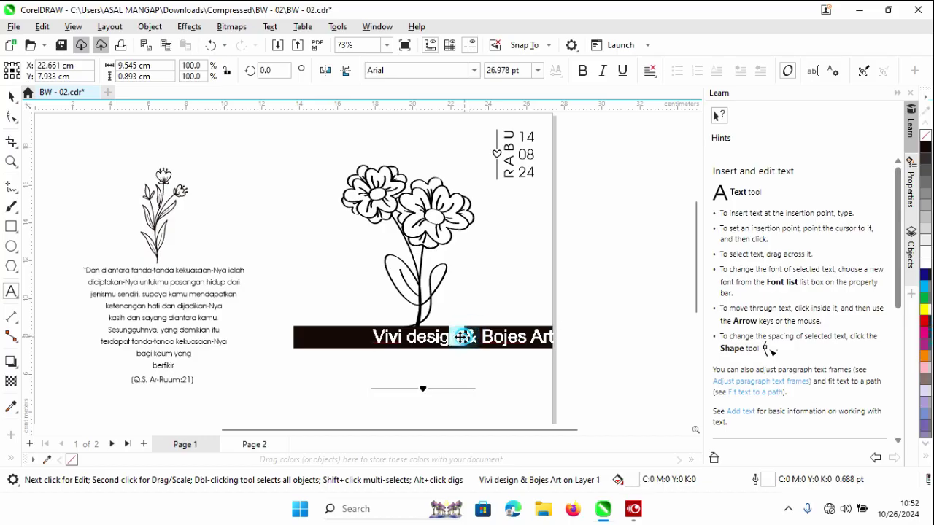
drag(461, 336, 280, 334)
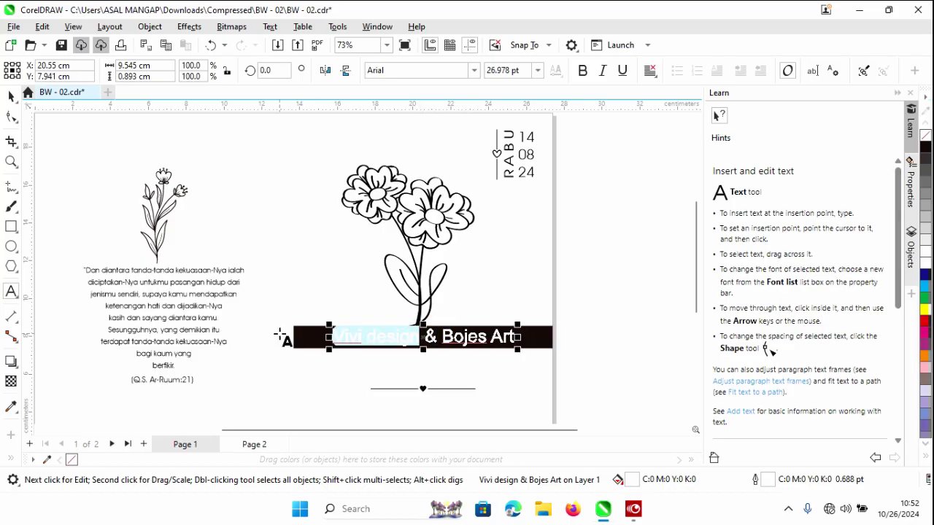
text(ar)
key(BackSpace)
key(BackSpace)
text(A)
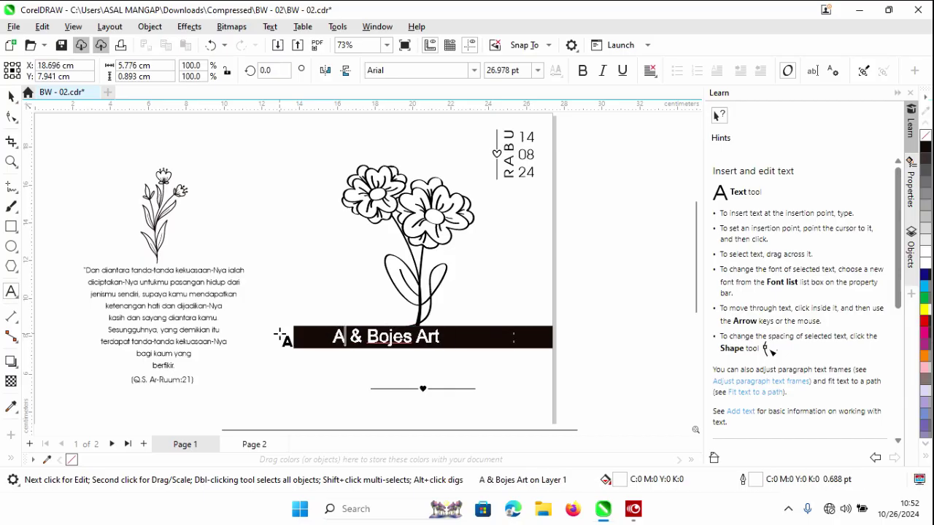
text(rie)
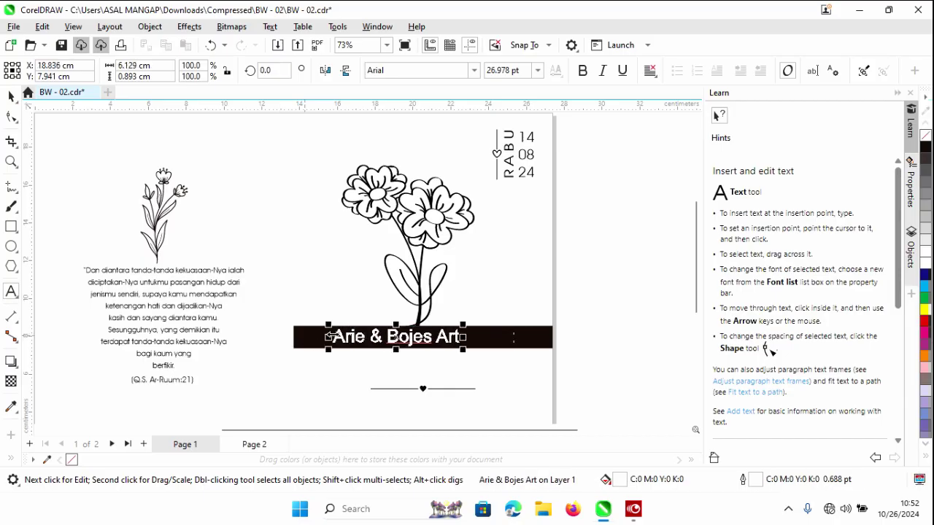
drag(386, 336, 524, 336)
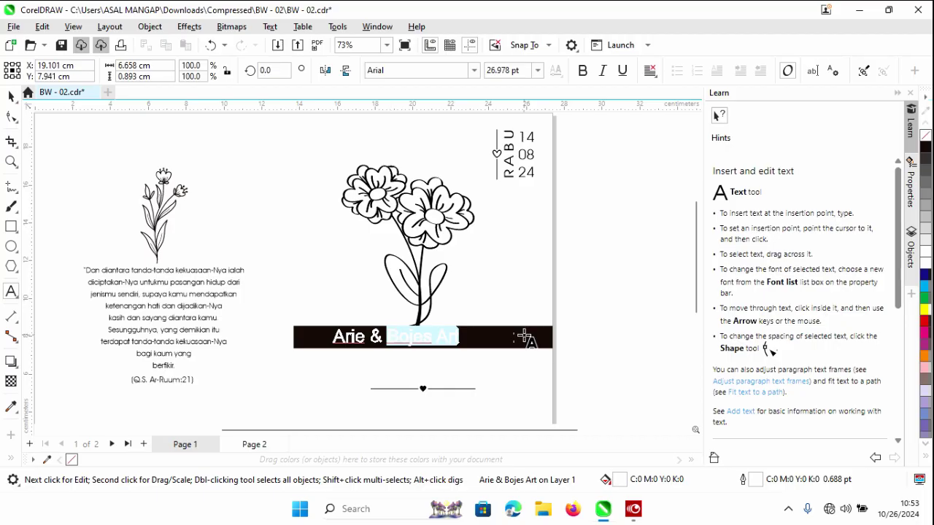
text(Rahma)
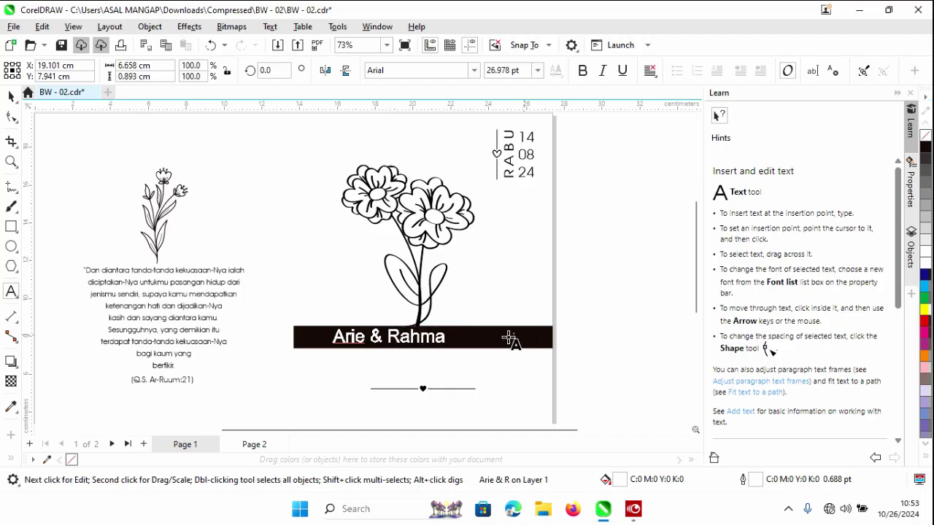
click(408, 345)
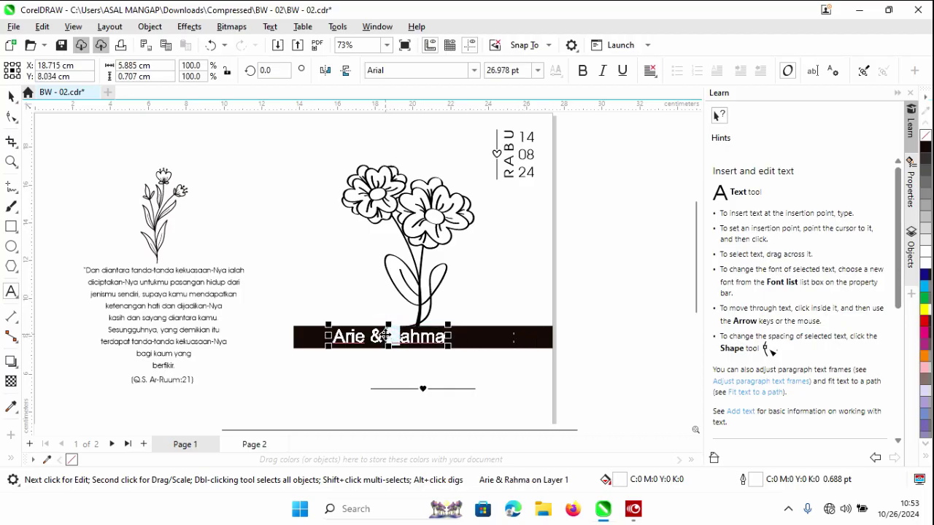
Step: Centre the couple's names in the black banner and zoom out to check the page
drag(391, 335, 407, 337)
click(408, 337)
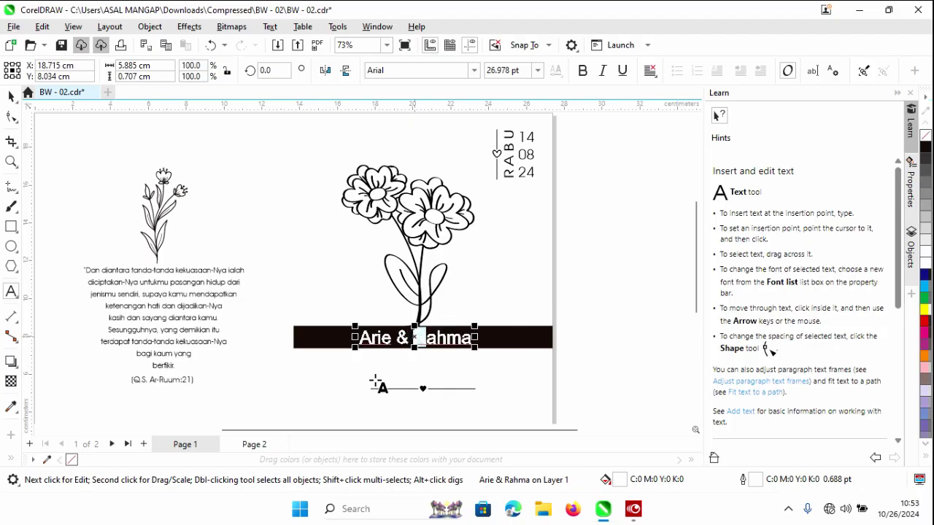
scroll(695, 253, down, 5)
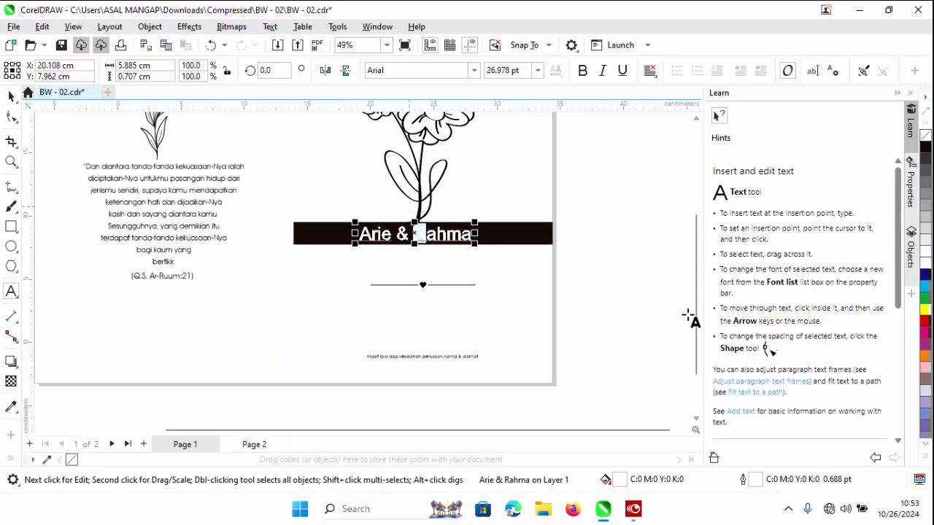
scroll(693, 311, down, 2)
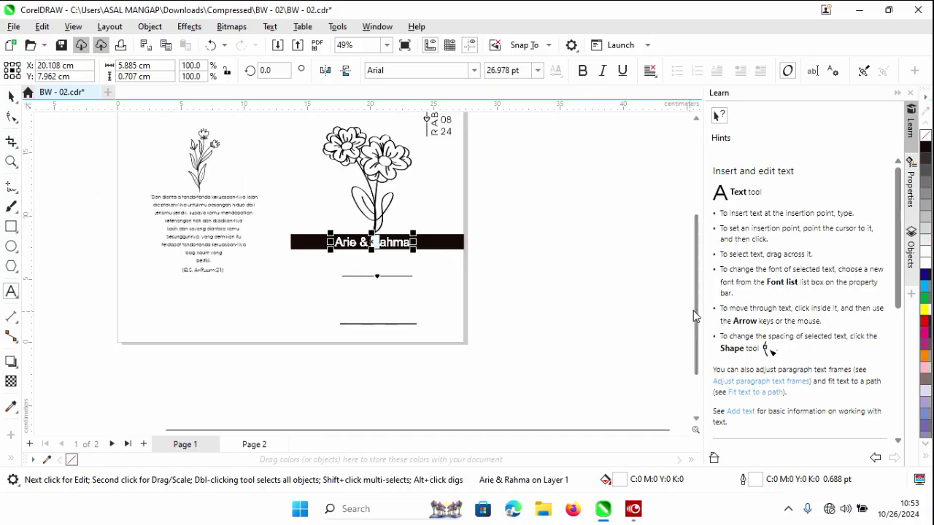
click(11, 96)
click(600, 252)
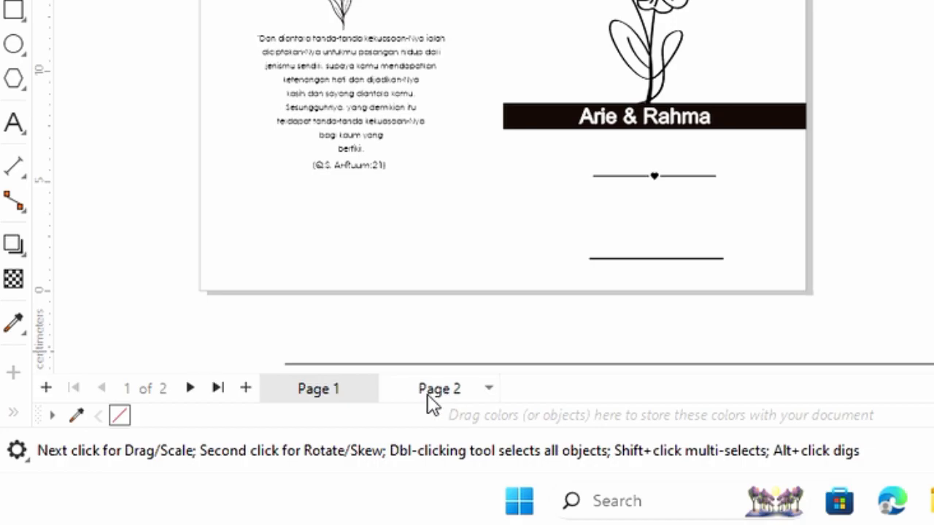
Step: On page 2, replace the bride's full name with the new bride's name
click(430, 393)
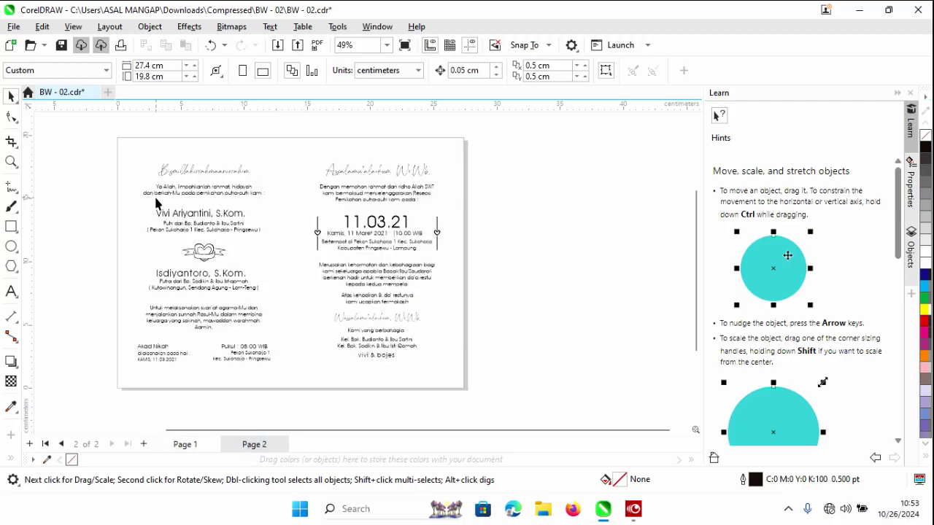
scroll(155, 204, up, 2)
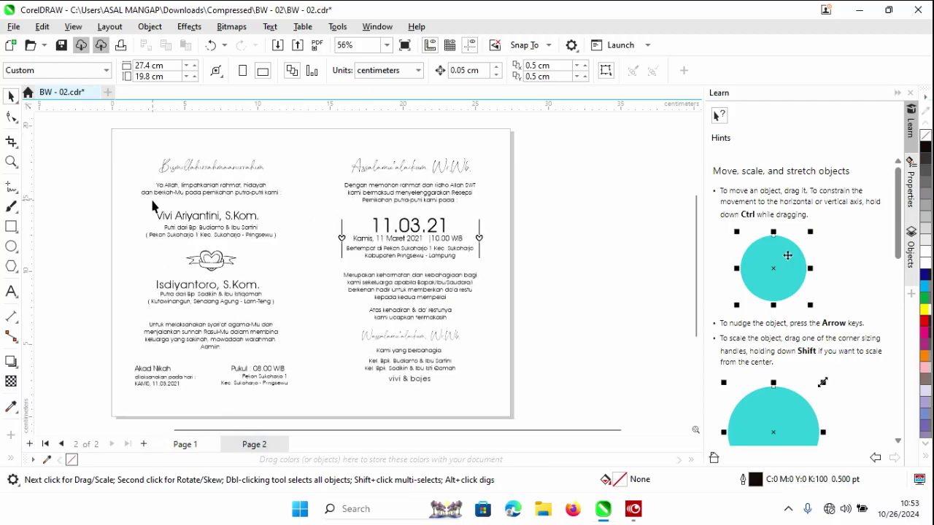
scroll(160, 210, up, 1)
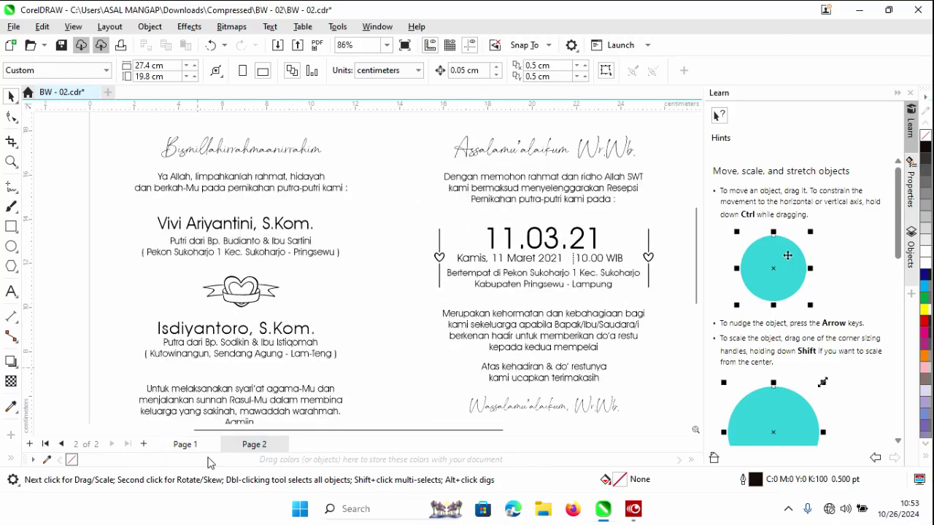
click(11, 291)
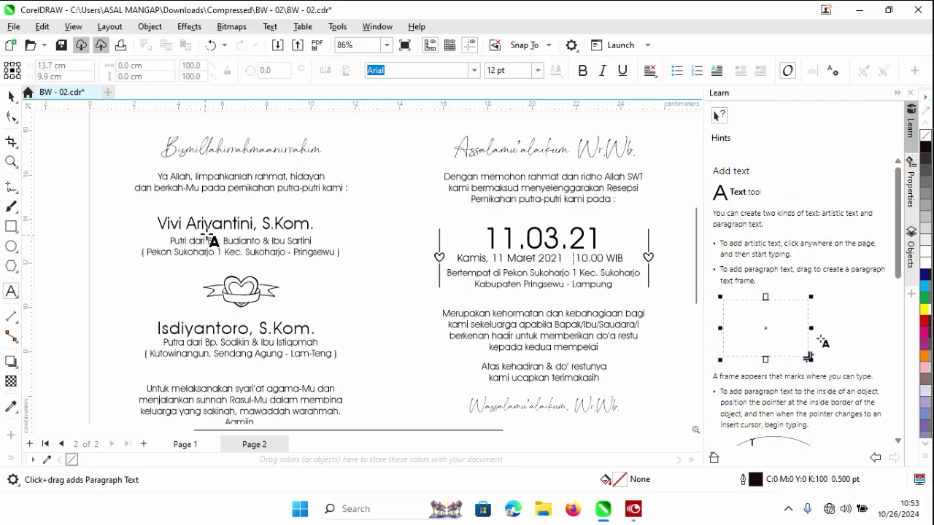
click(213, 226)
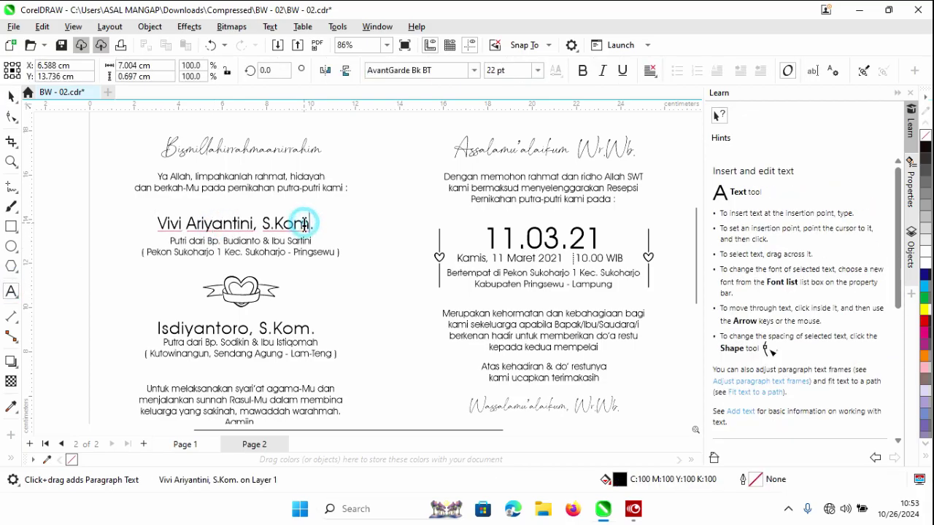
drag(313, 224, 159, 223)
click(248, 225)
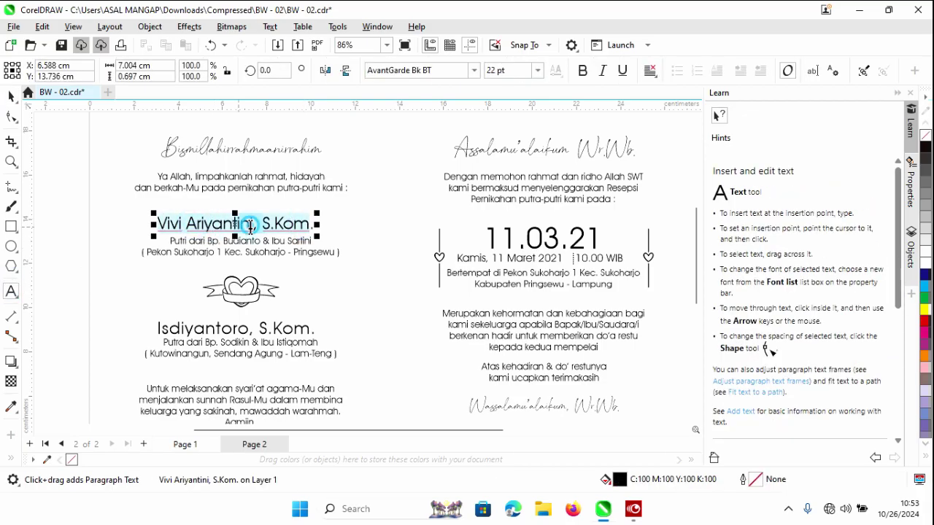
drag(247, 225, 160, 226)
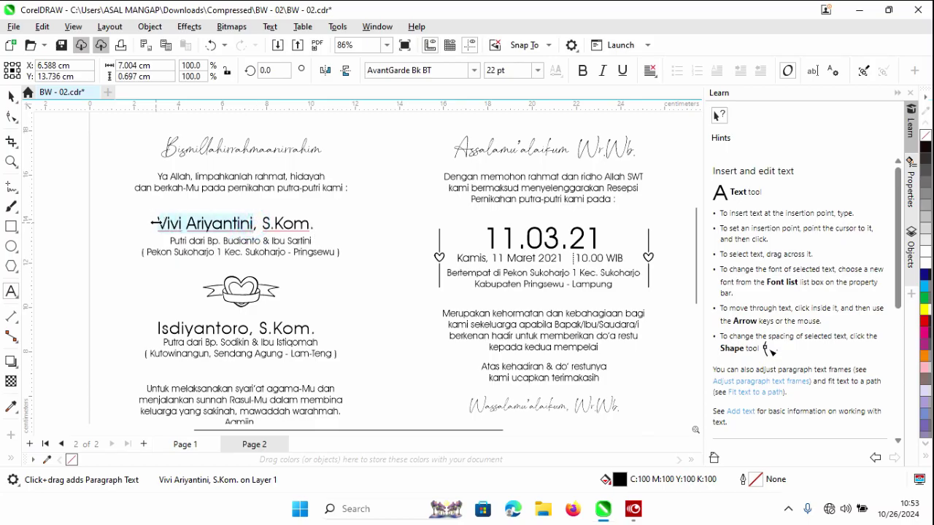
text(Arie )
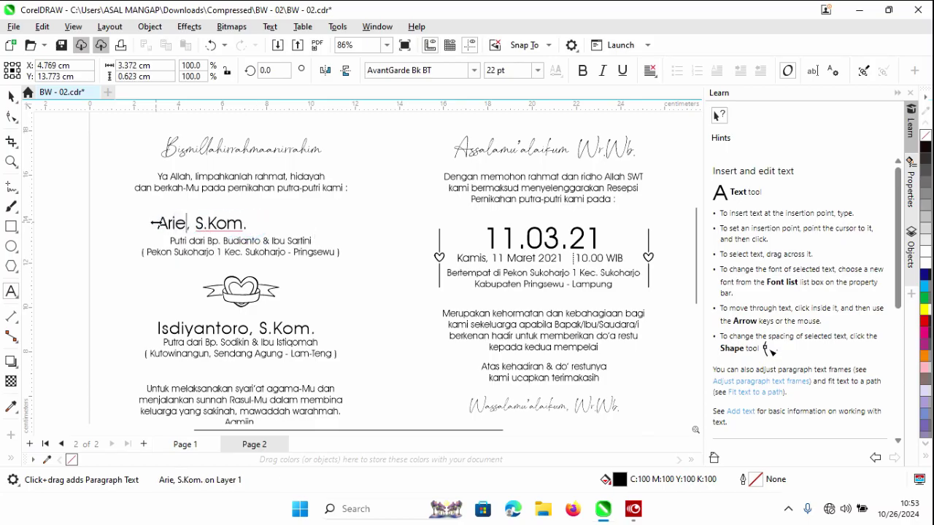
text(Ce)
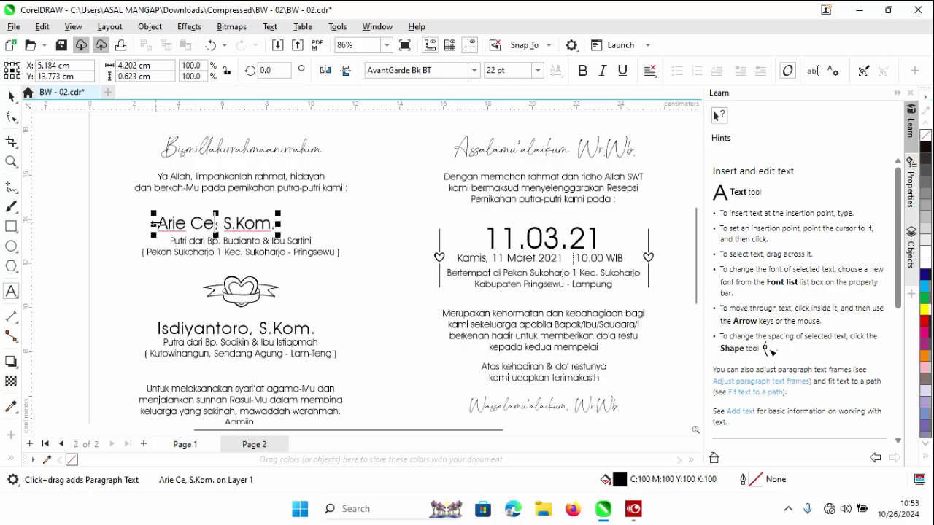
text(llular)
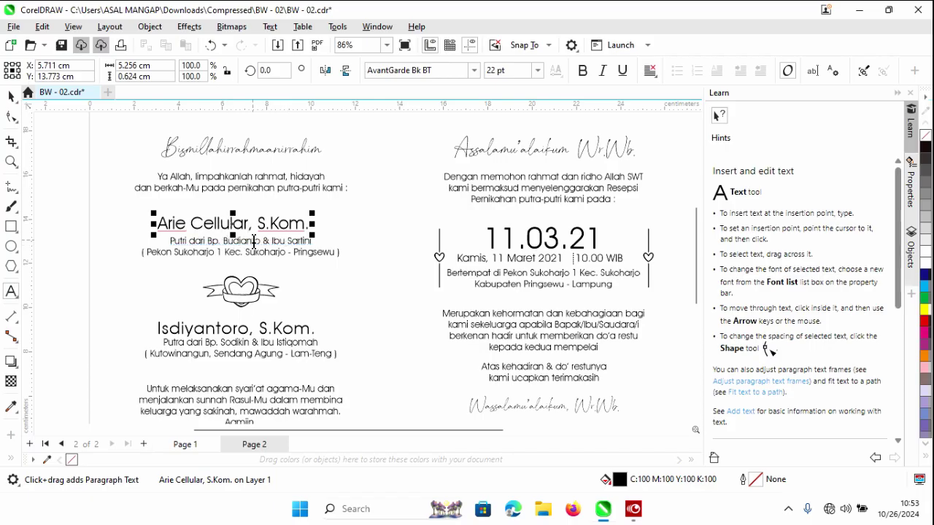
Step: Replace the father's and mother's names in the parents line with the new parents' names
drag(261, 243, 224, 241)
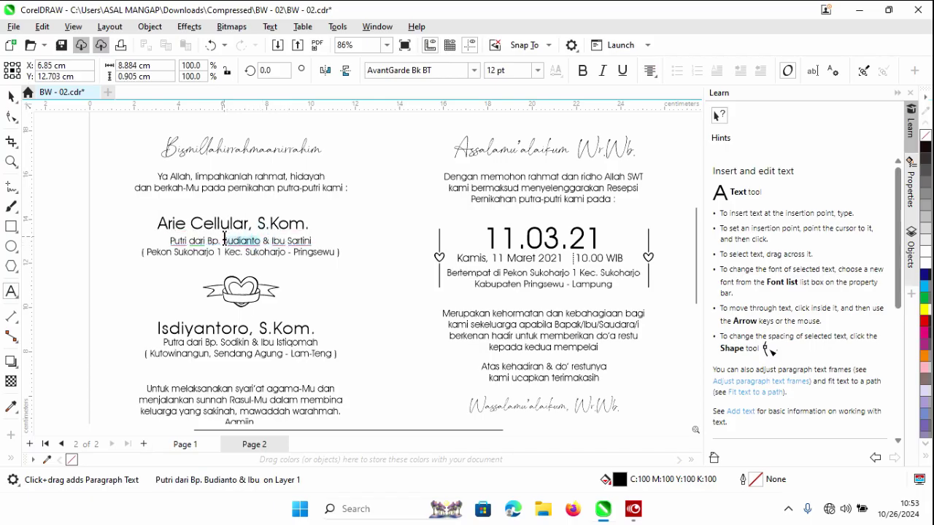
text(Tabud)
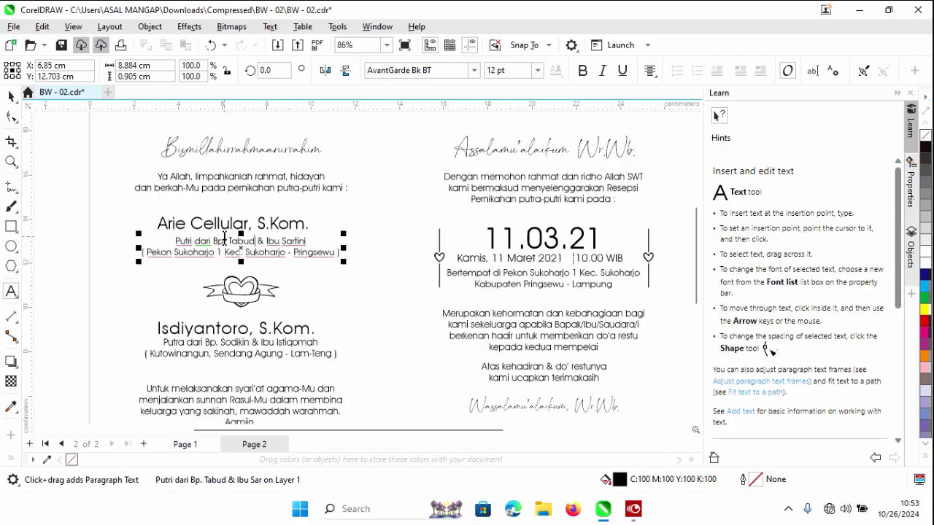
drag(284, 240, 306, 241)
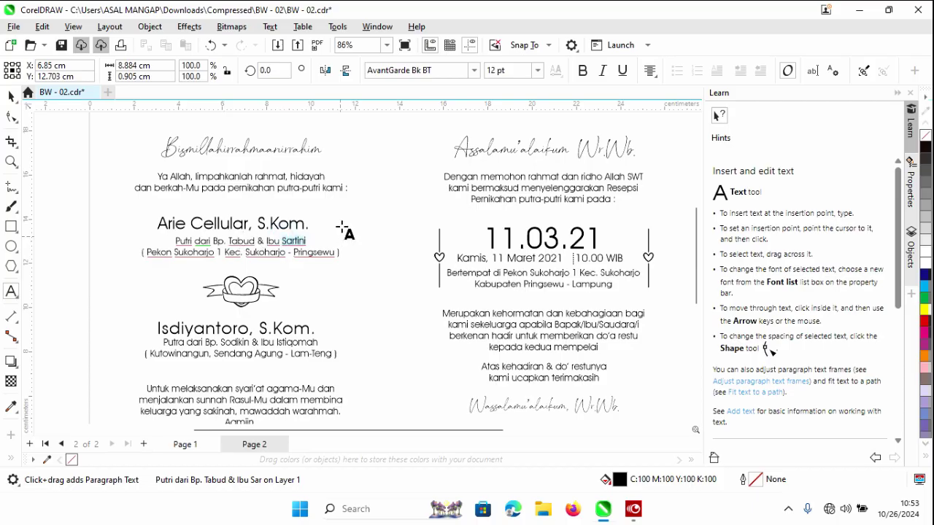
key(BackSpace)
text(Was)
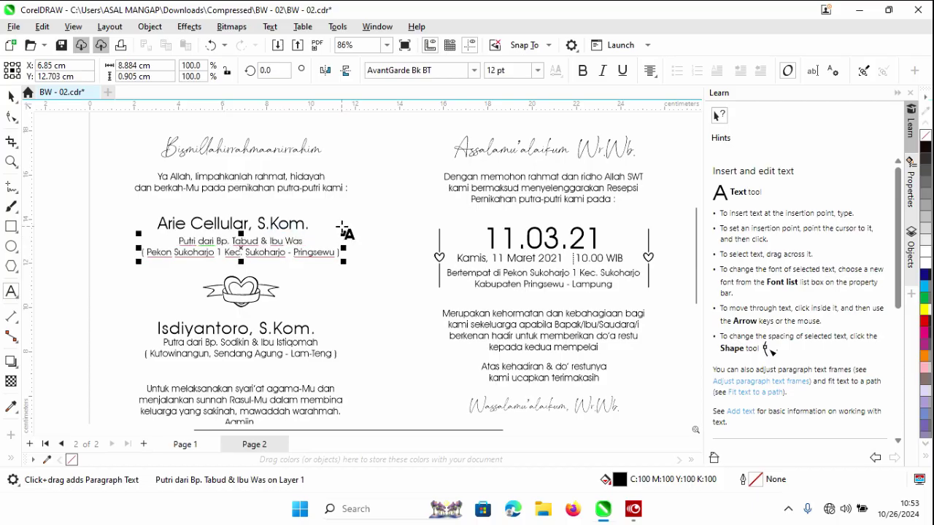
text(ri)
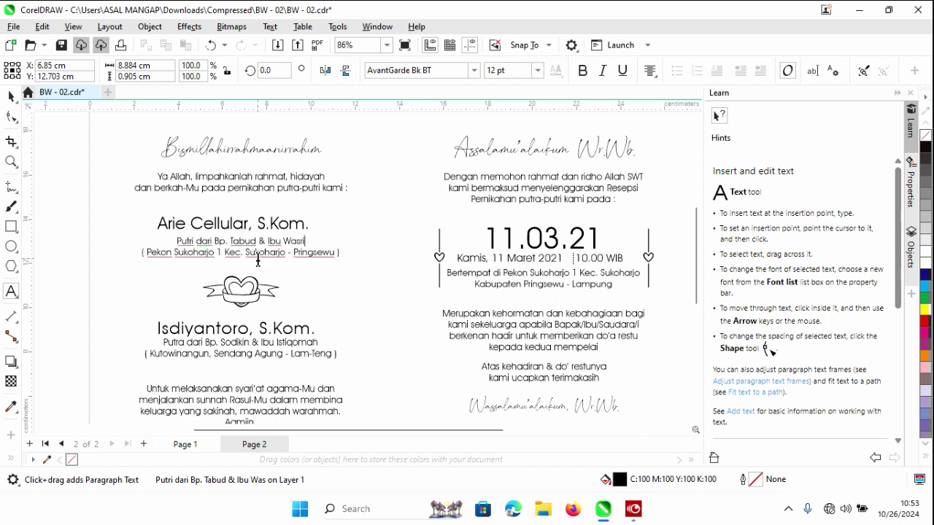
click(307, 254)
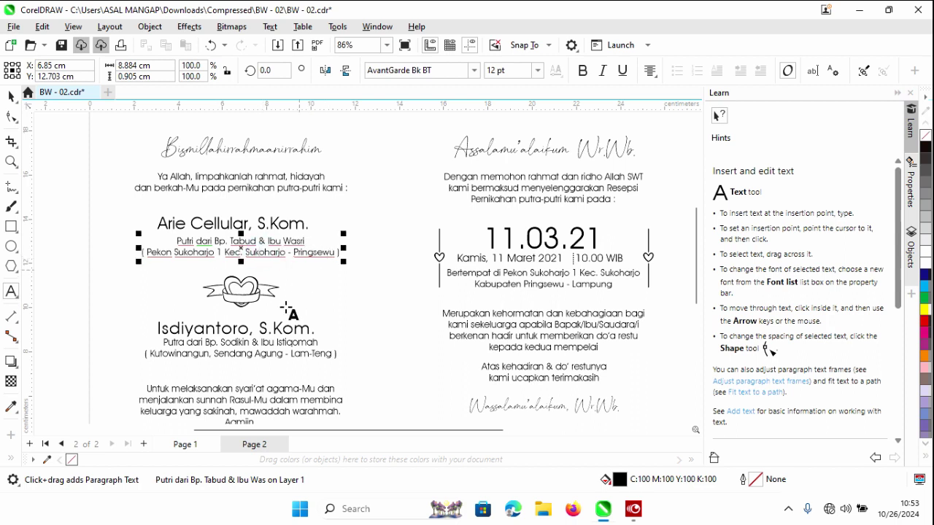
click(274, 328)
drag(250, 329, 150, 328)
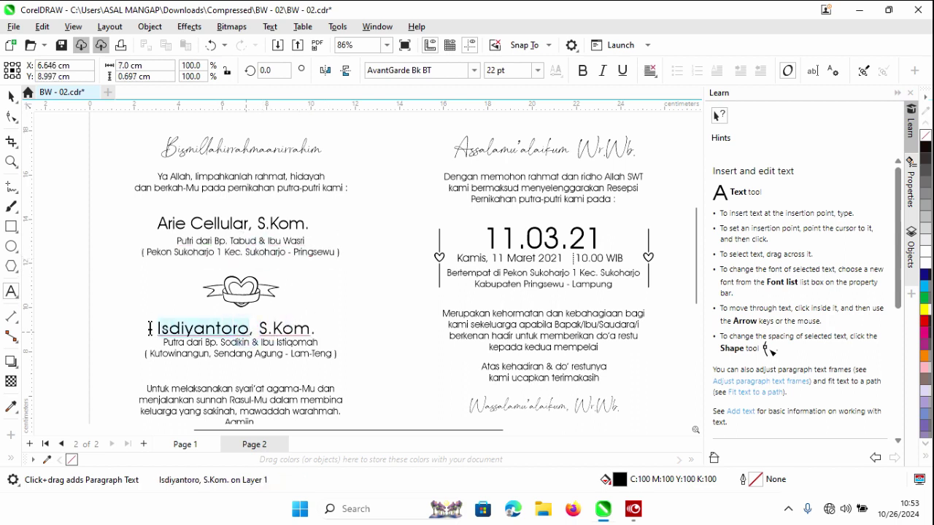
key(BackSpace)
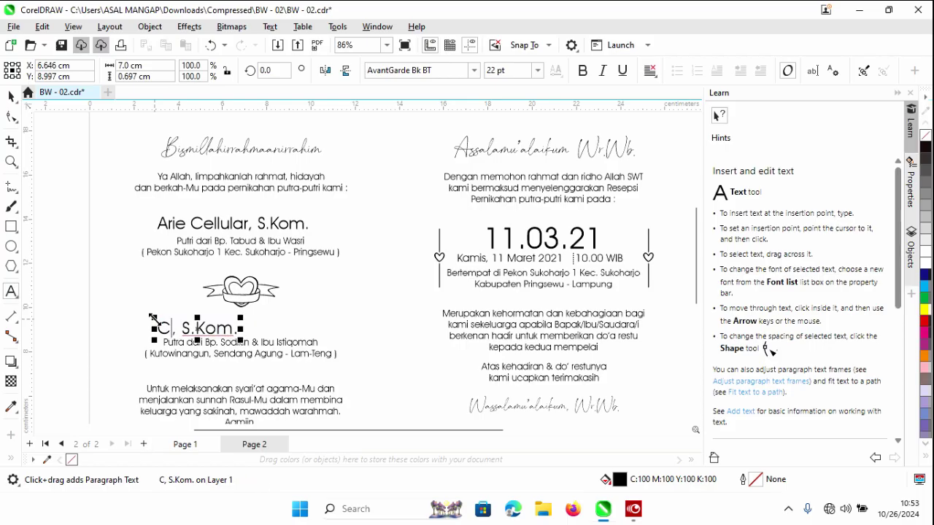
text(Rah)
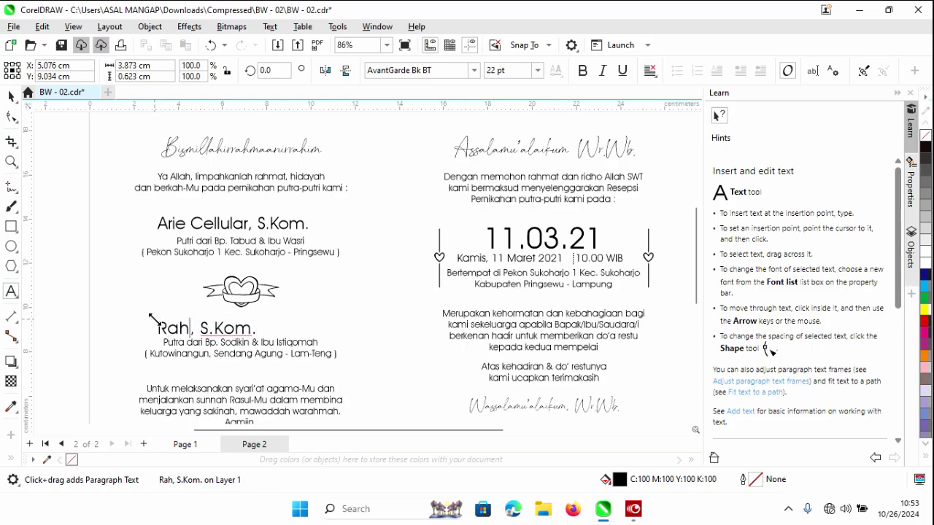
text(mawati )
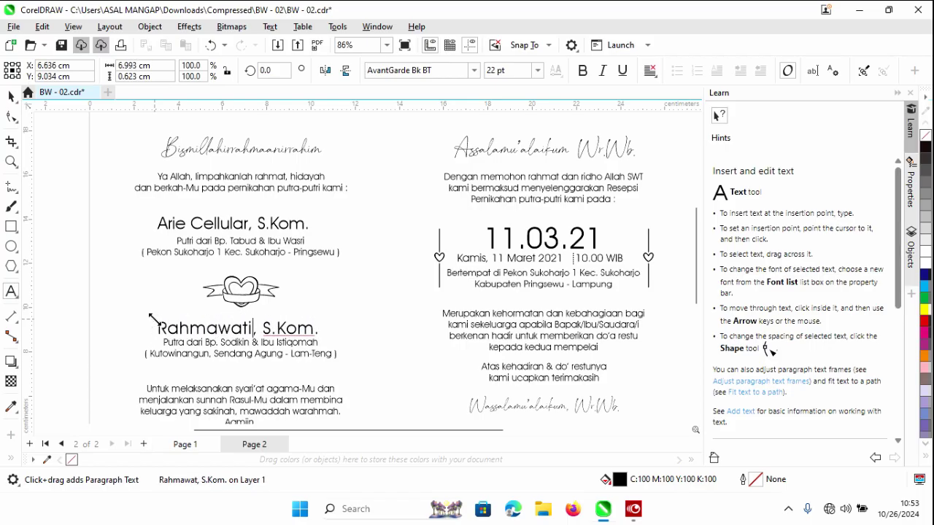
text(Pd)
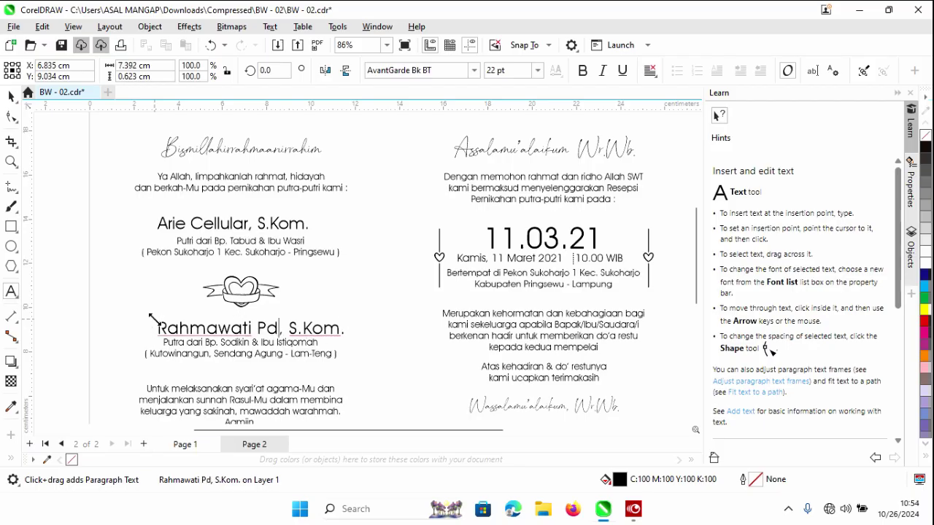
key(Escape)
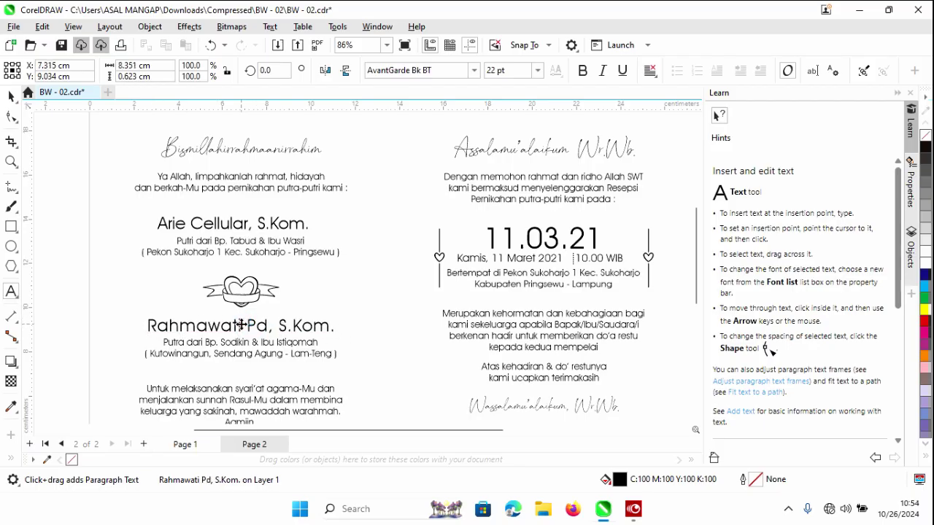
click(242, 328)
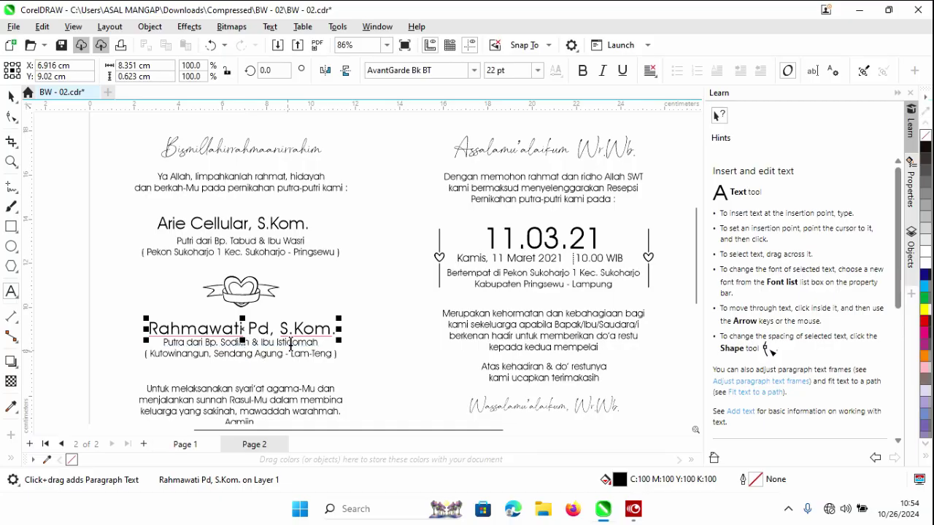
click(309, 356)
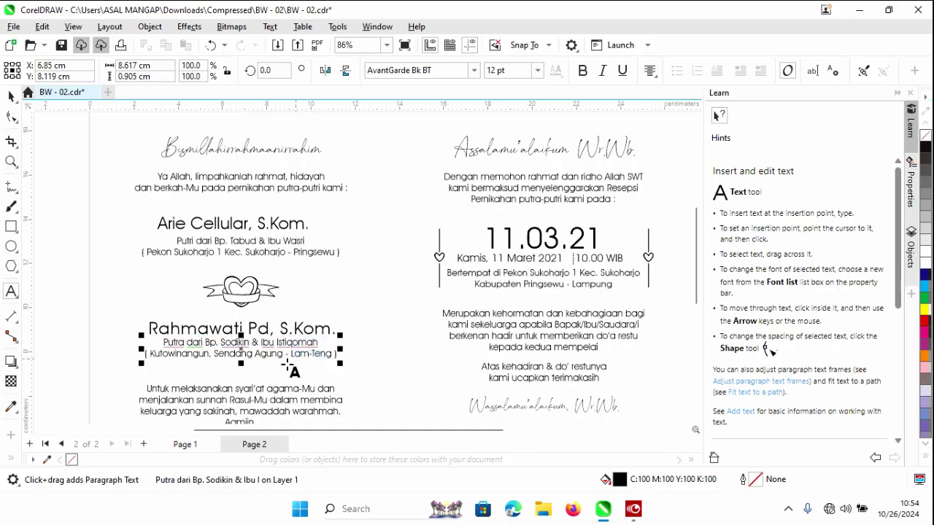
drag(697, 247, 678, 290)
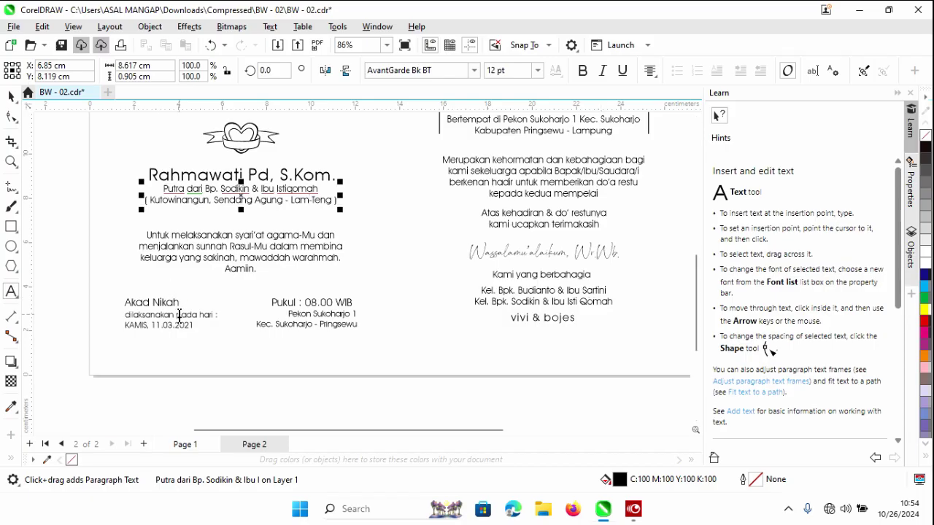
click(188, 319)
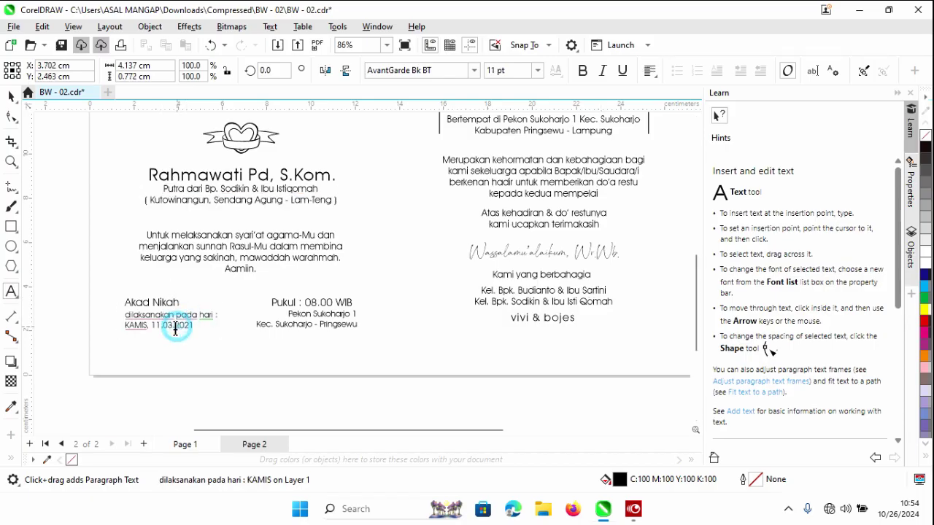
click(315, 324)
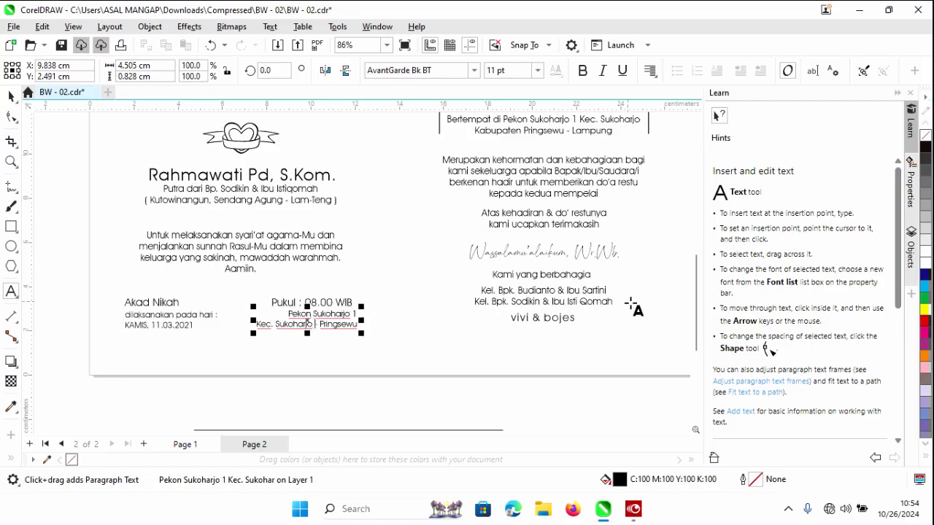
scroll(695, 324, up, 3)
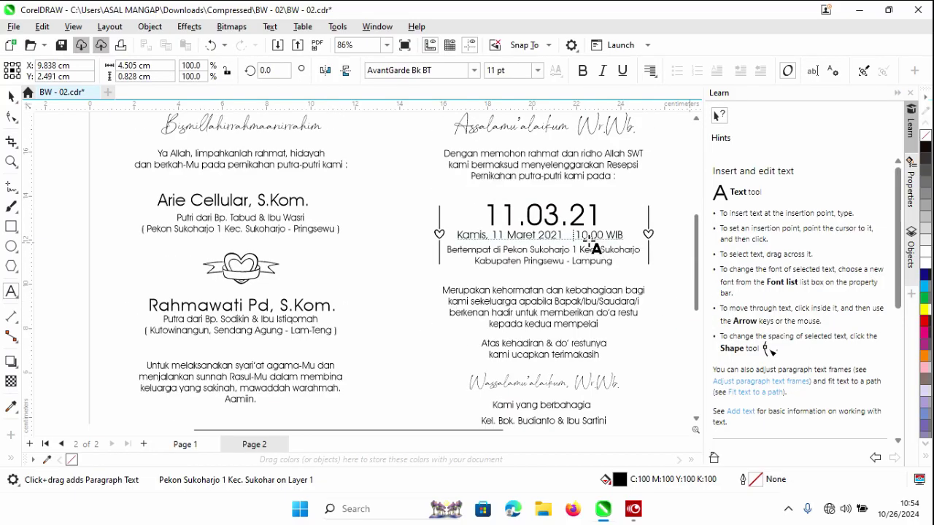
Step: In the date line under 11.03.21, change Kamis to Rabu and the day to 14
click(536, 213)
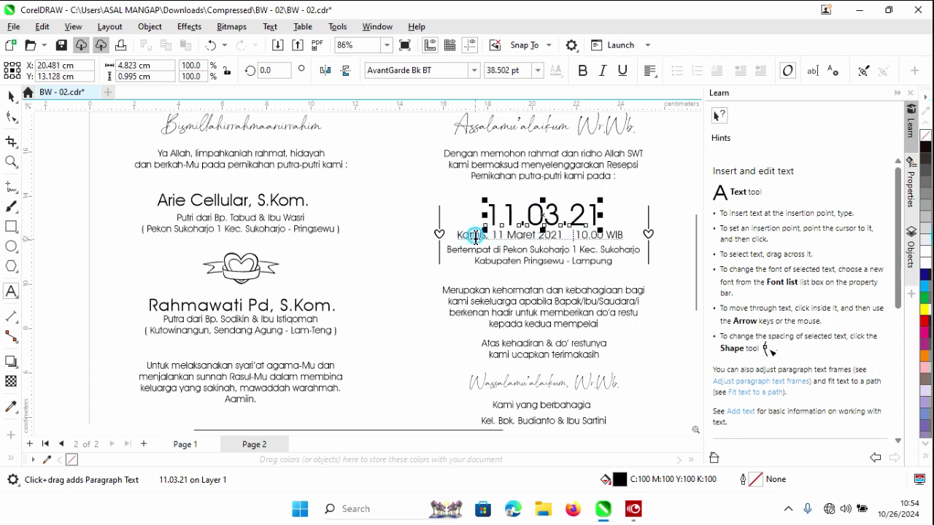
click(461, 235)
drag(457, 235, 481, 241)
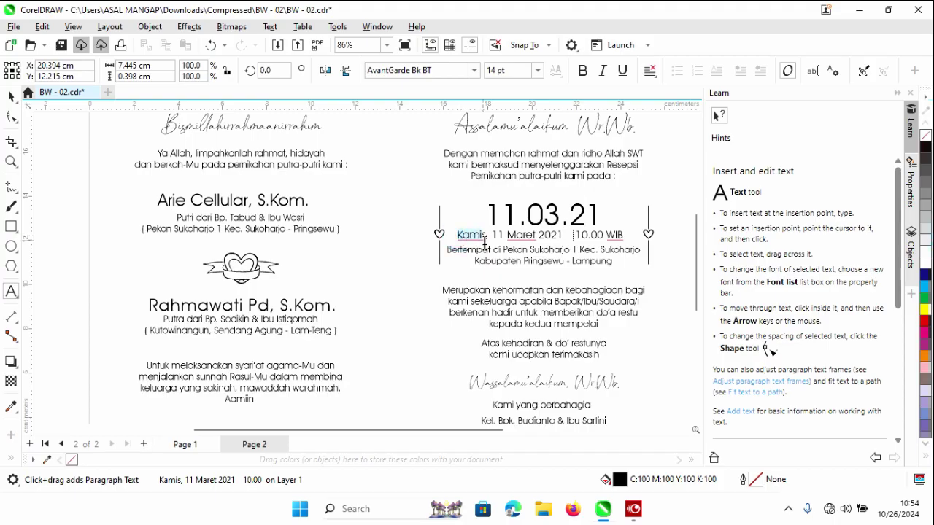
text(R)
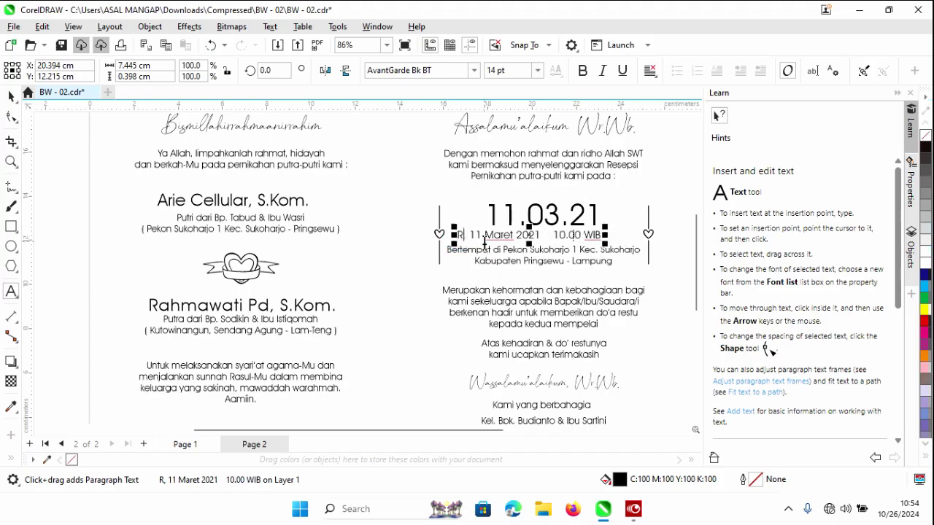
text(abu)
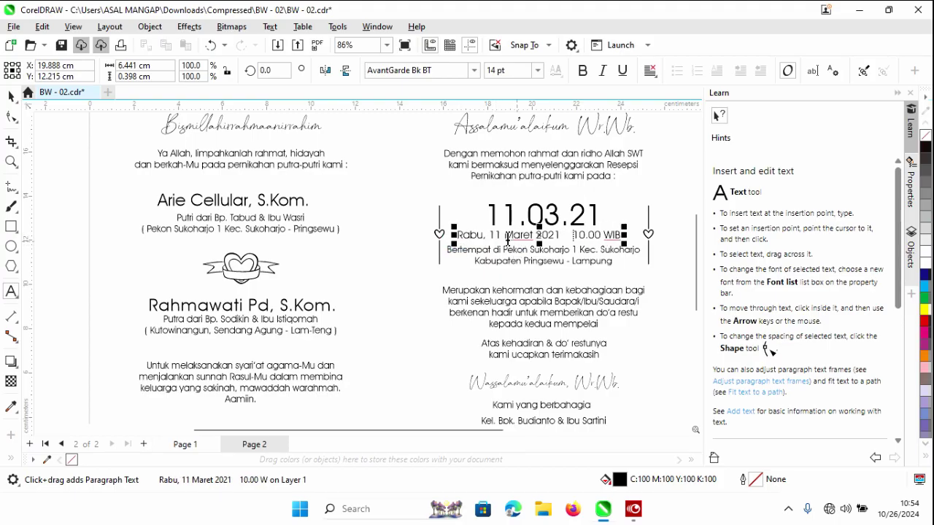
click(500, 234)
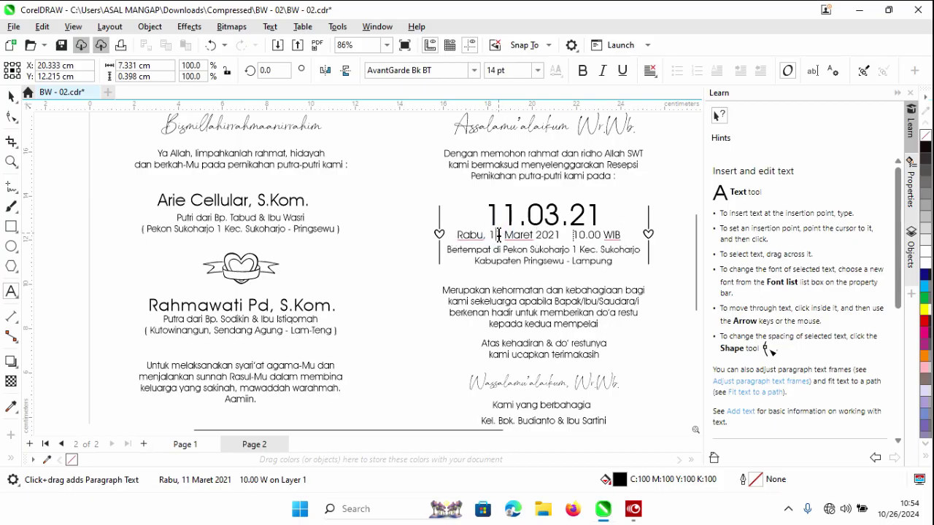
text(4)
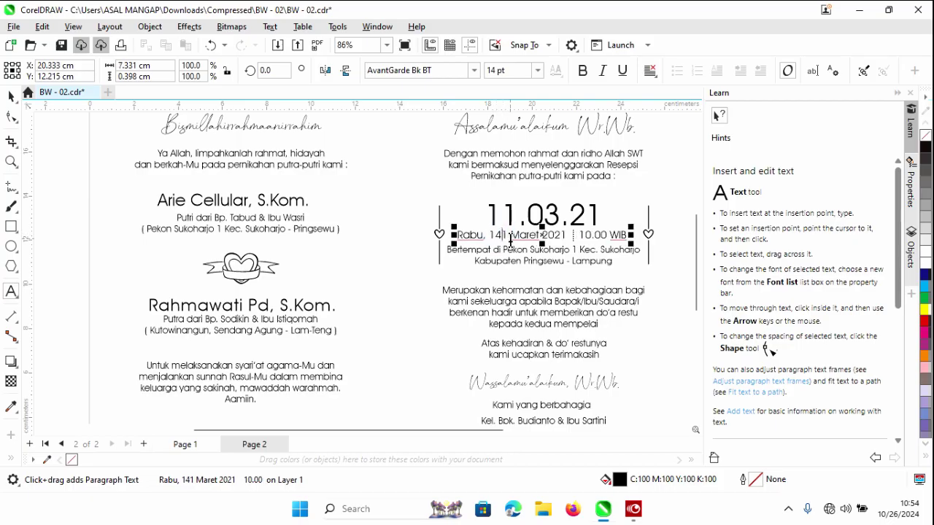
key(Delete)
Step: Change the month Maret to Agust so the line reads Rabu, 14 Agust 2021 10.00 WIB
scroll(510, 241, up, 1)
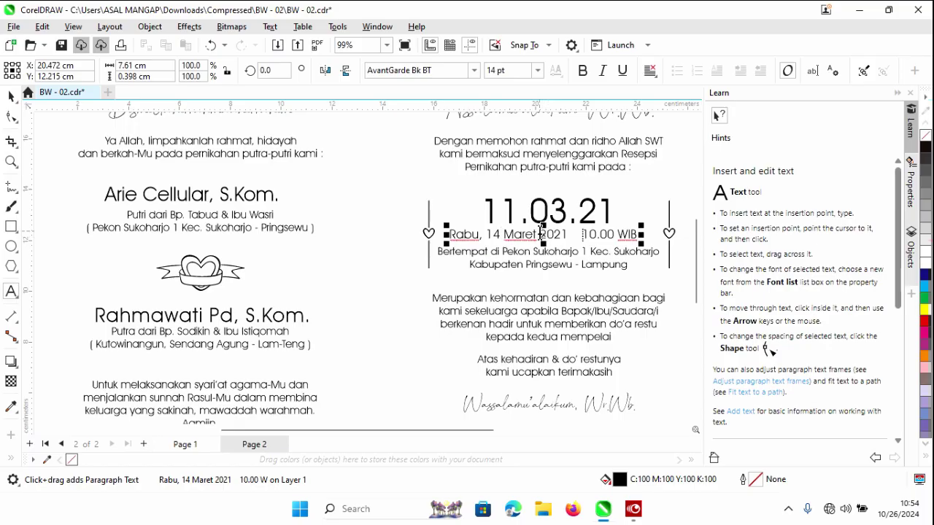
drag(540, 232, 505, 228)
text(A)
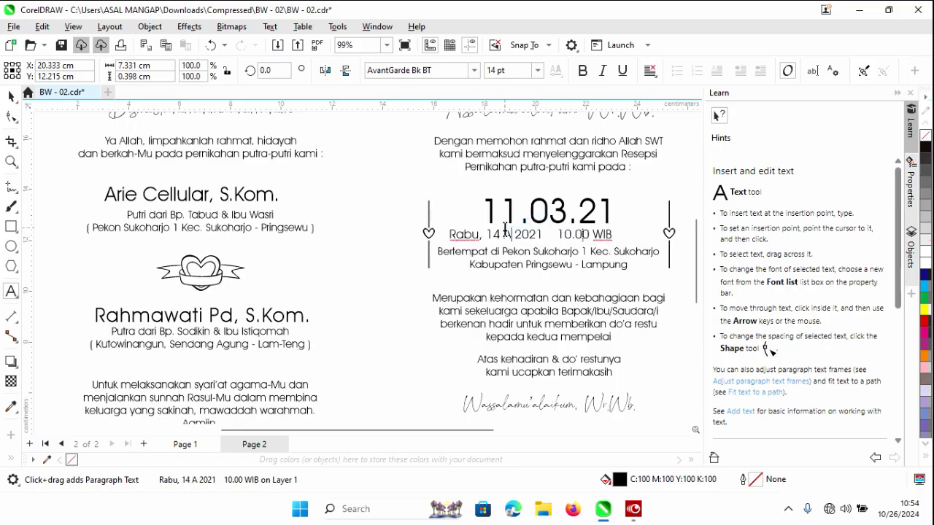
text(gust)
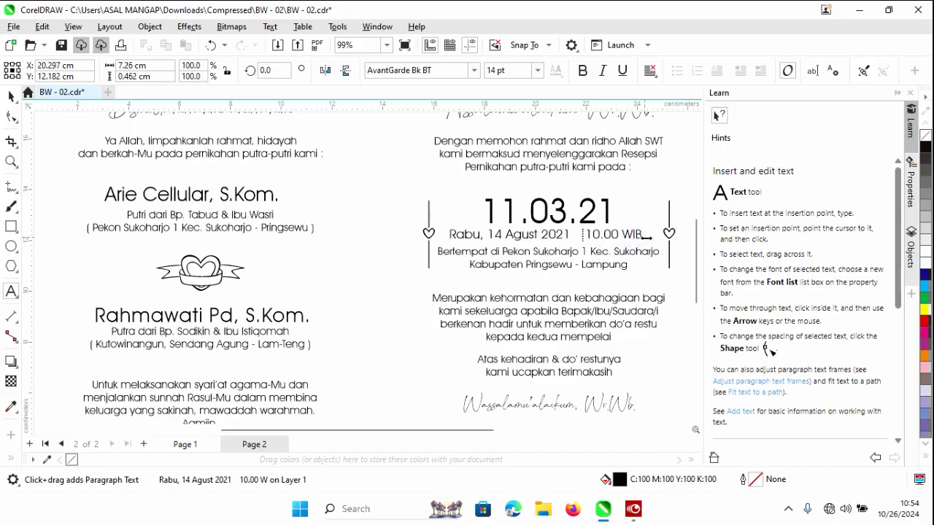
drag(694, 250, 686, 224)
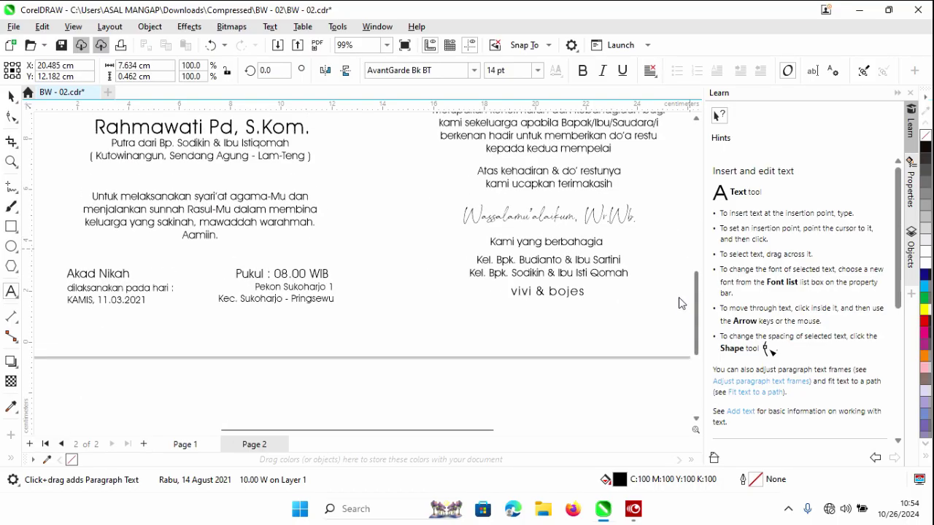
scroll(685, 224, down, 3)
scroll(685, 224, down, 2)
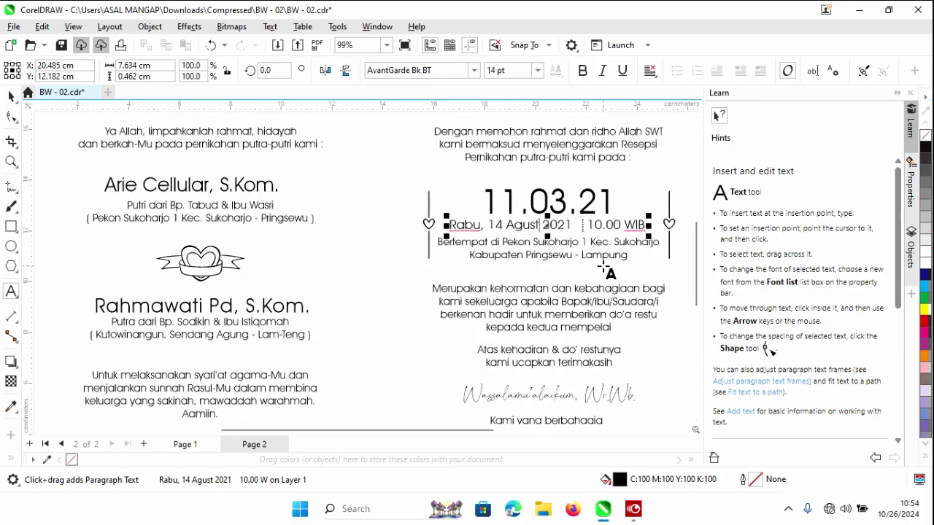
click(13, 26)
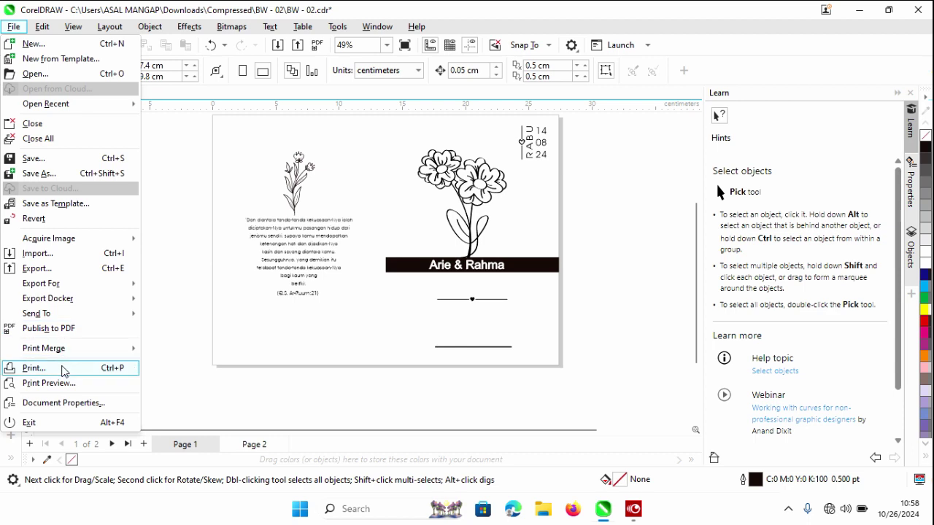
Step: Set the print job to page 1 only on the EPSON L3210 Series and show its properties
click(63, 371)
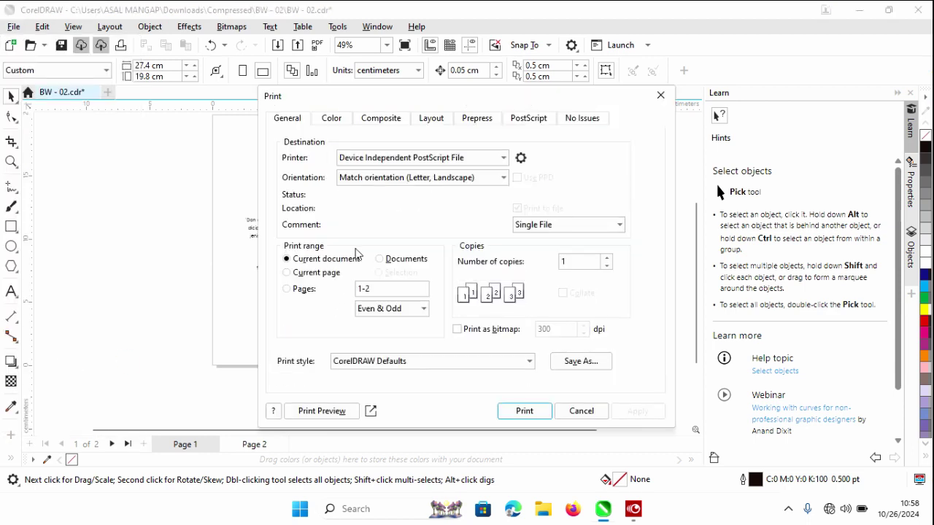
click(408, 158)
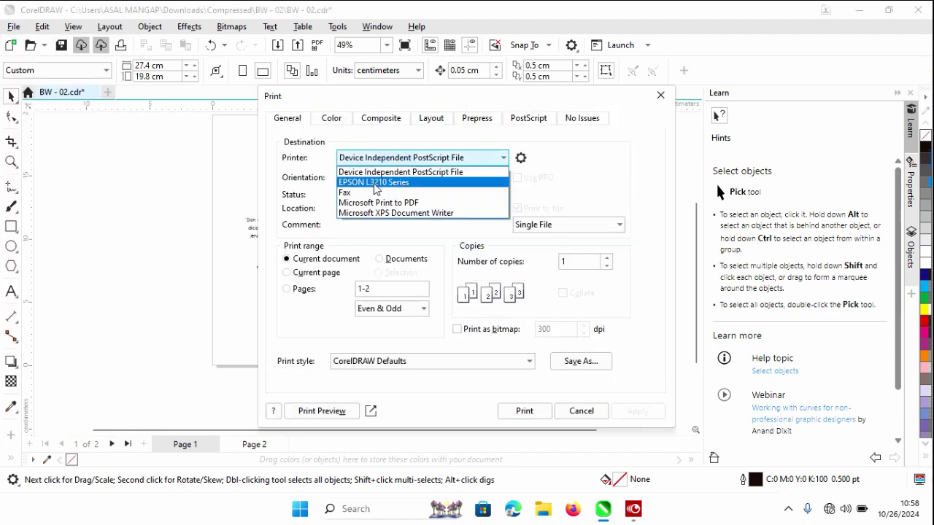
click(375, 184)
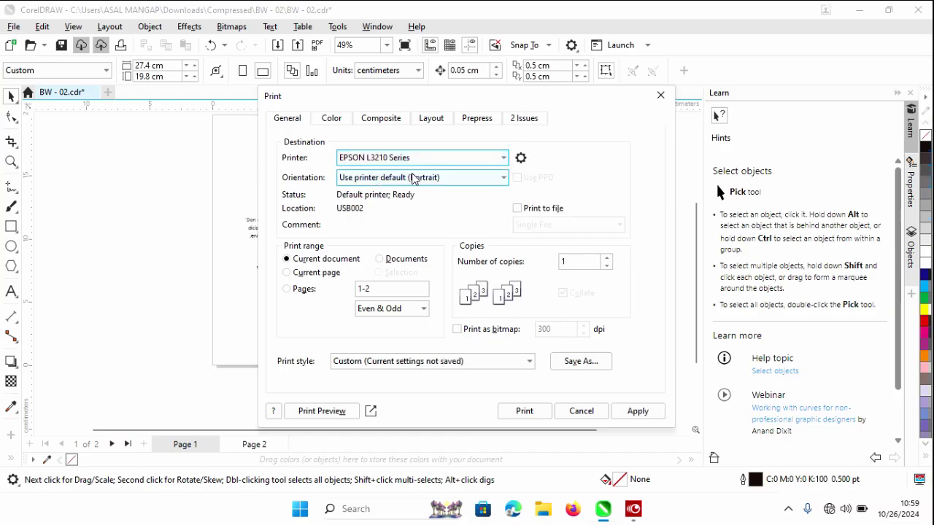
double_click(375, 289)
text(1)
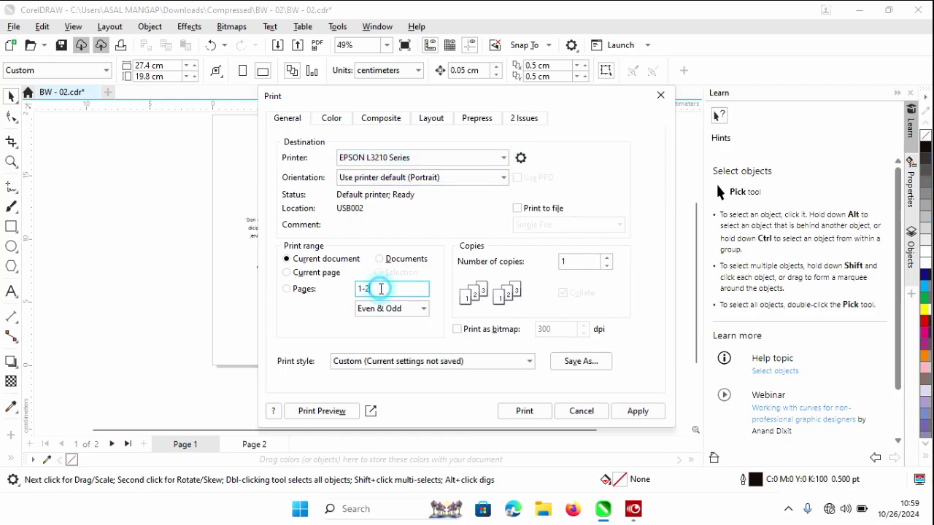
click(521, 166)
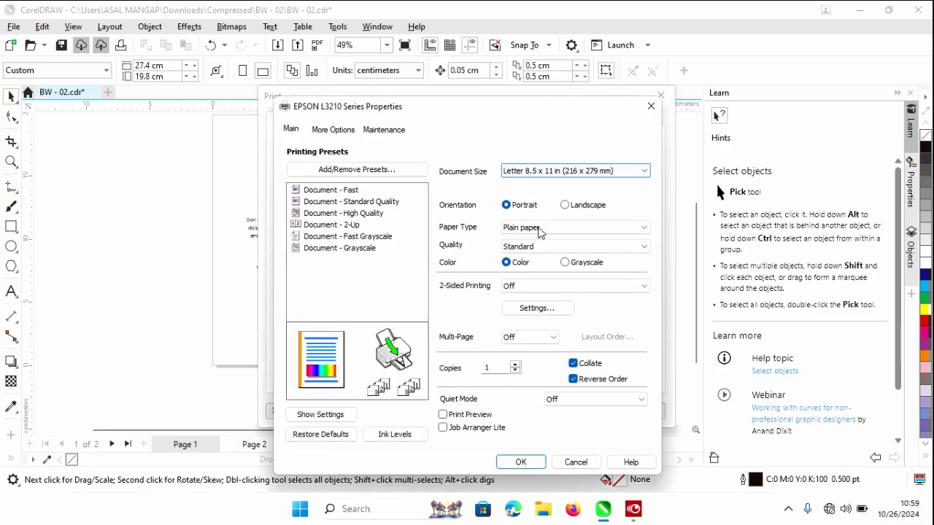
Step: Set the Epson paper to A4 210 x 297 mm in landscape and apply it
click(540, 172)
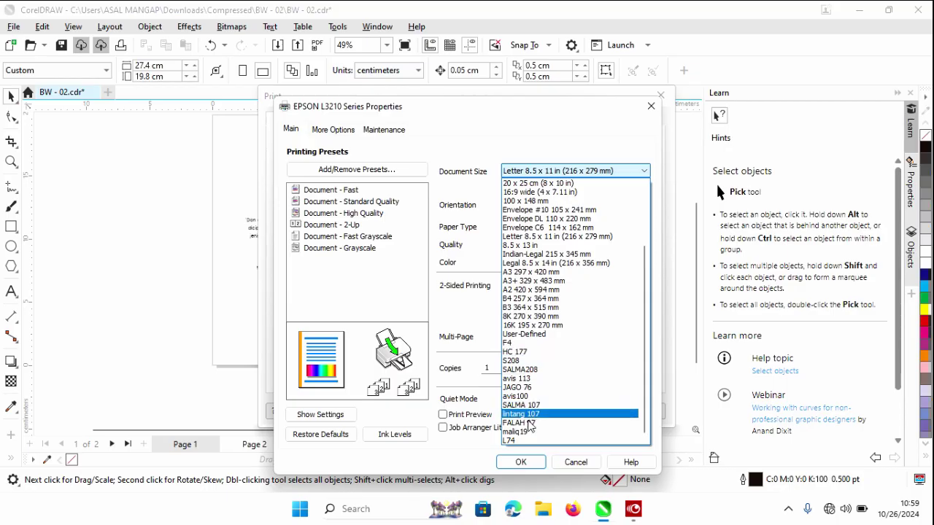
scroll(532, 392, up, 3)
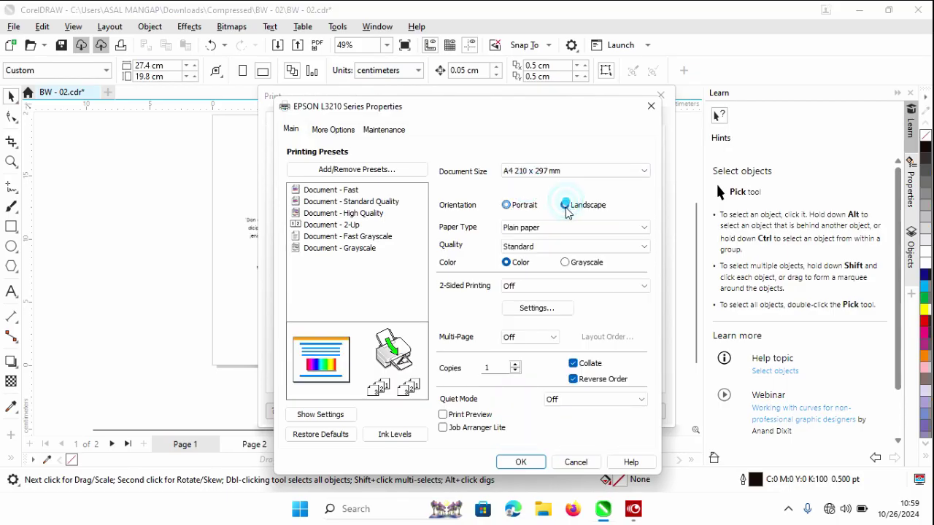
click(514, 462)
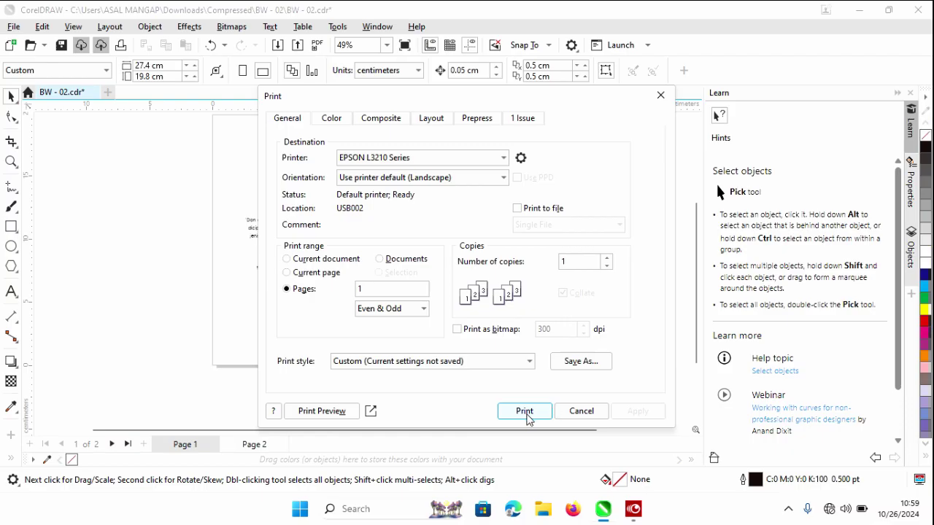
Step: Send page 1 of the invitation to the EPSON L3210 printer
click(524, 412)
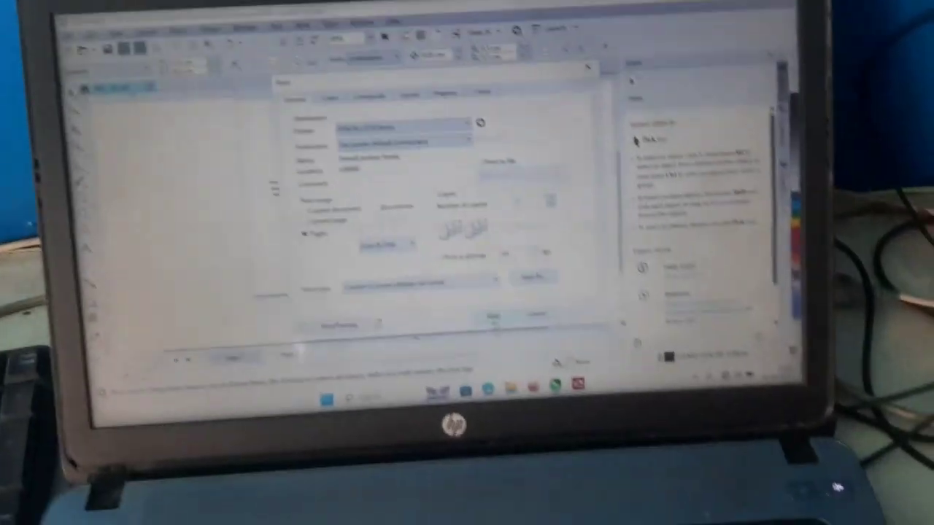
Step: Confirm the print job so the cover page prints on the Epson
key(Return)
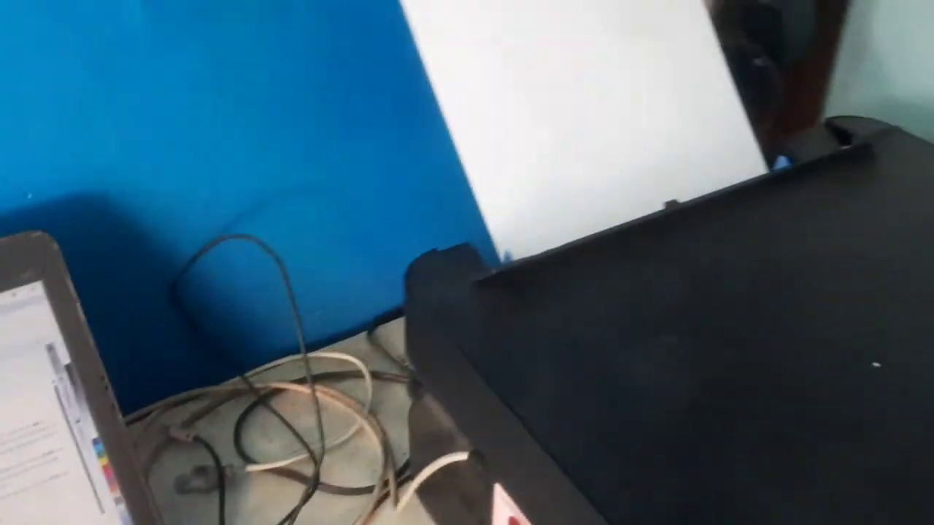